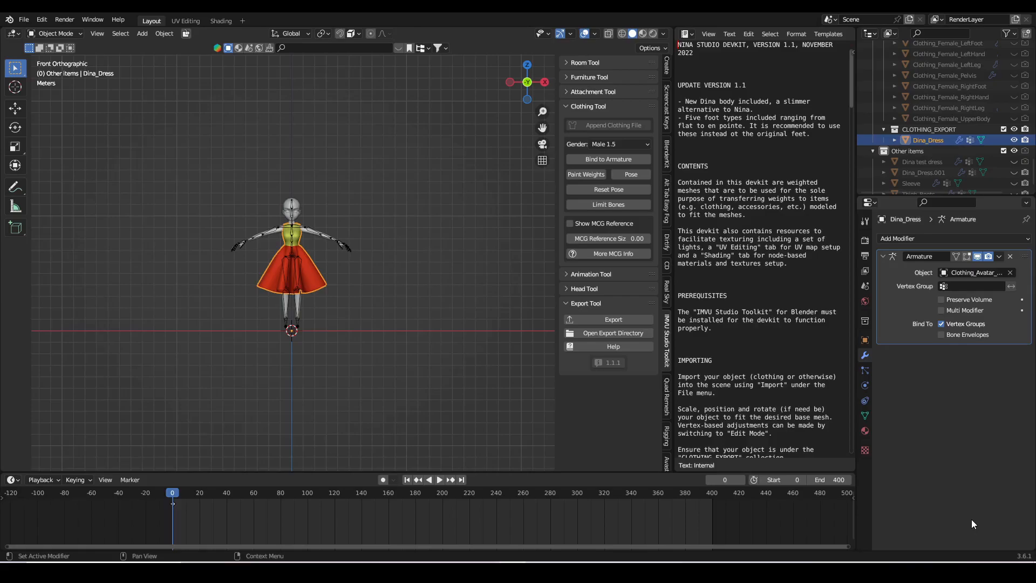
- Hide the Dina_Dress mesh and the SOB3D_Dina_Body_Full_GA body
scroll(464, 378, up, 5)
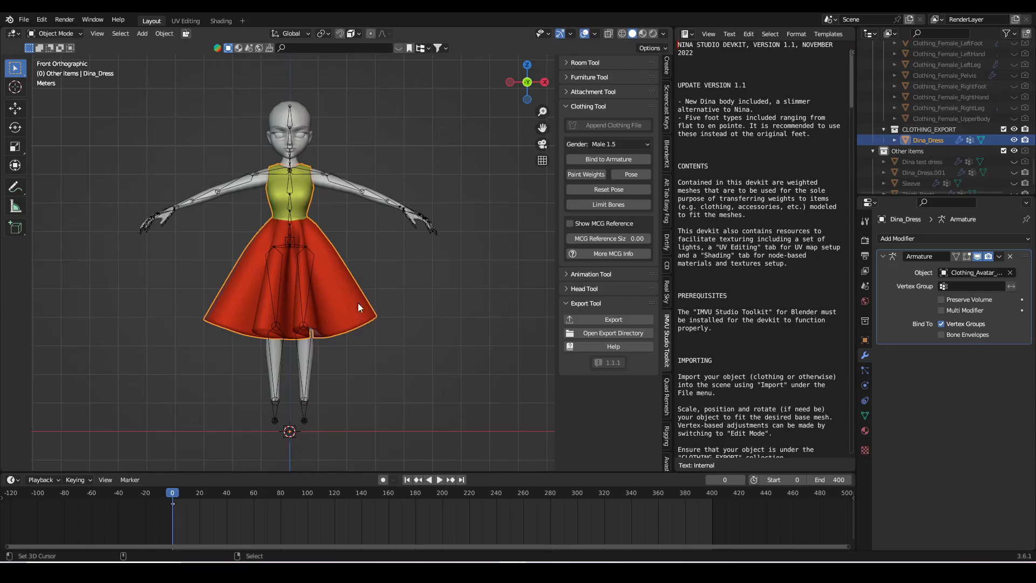
click(329, 190)
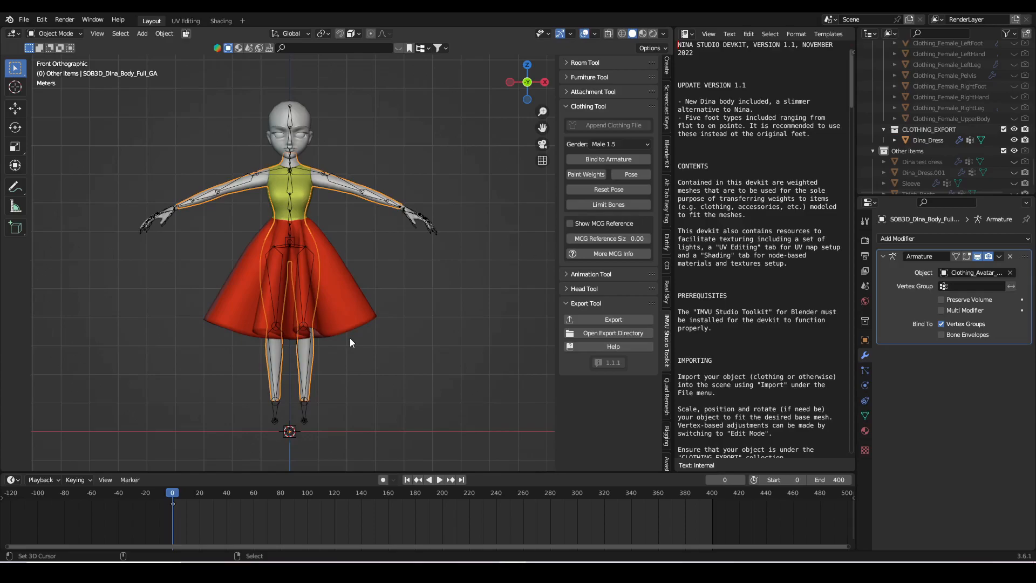
click(362, 302)
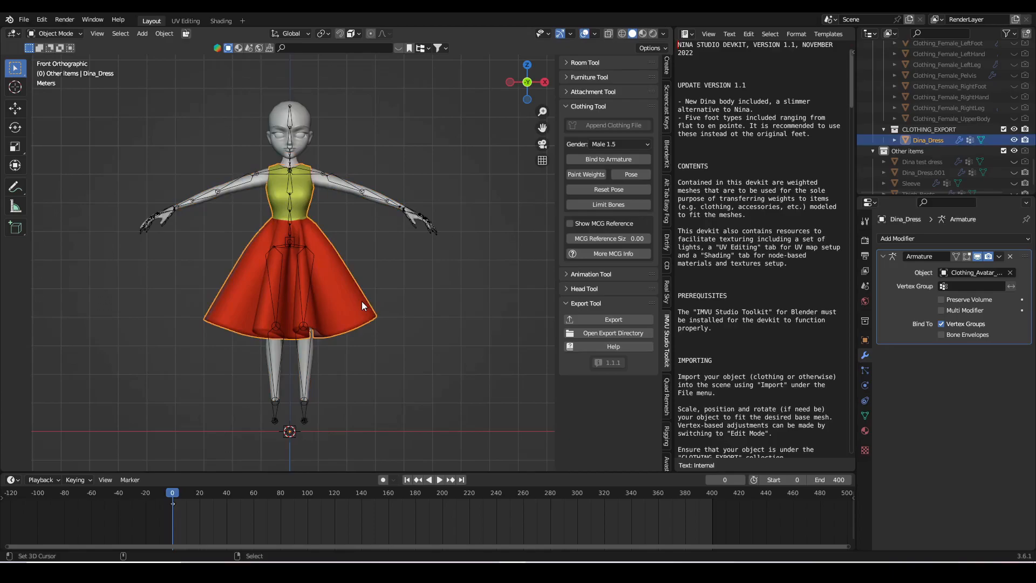
key(h)
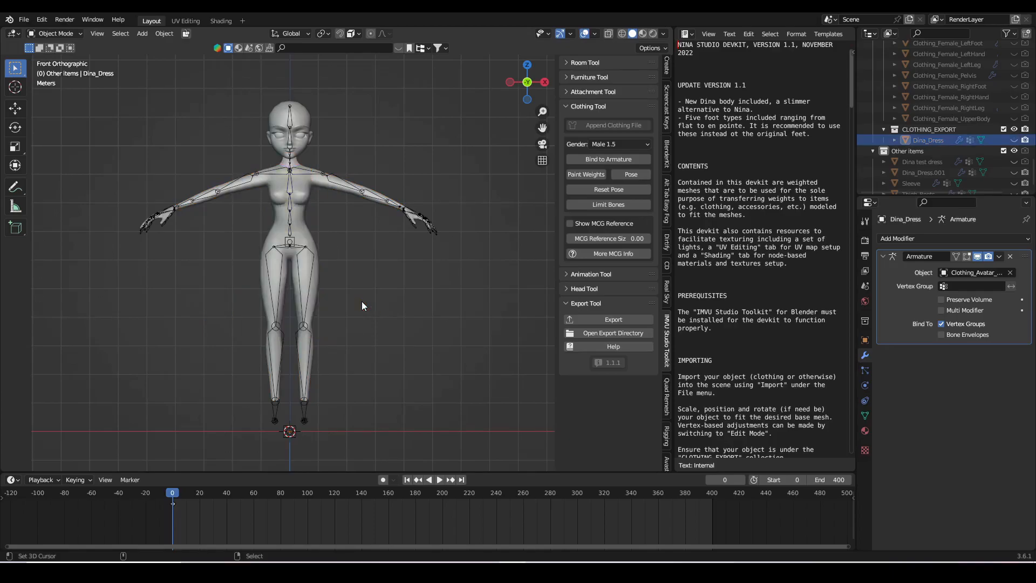
click(314, 240)
key(h)
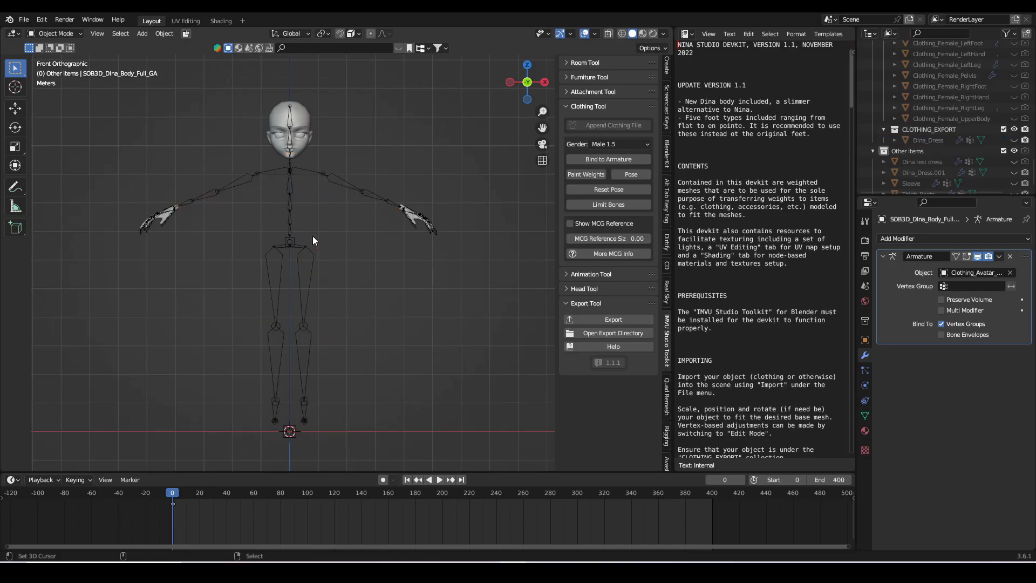
- Unhide the SOB3D_Nina_Body_Full_GA mesh in the Nina Default Body collection
scroll(983, 175, up, 8)
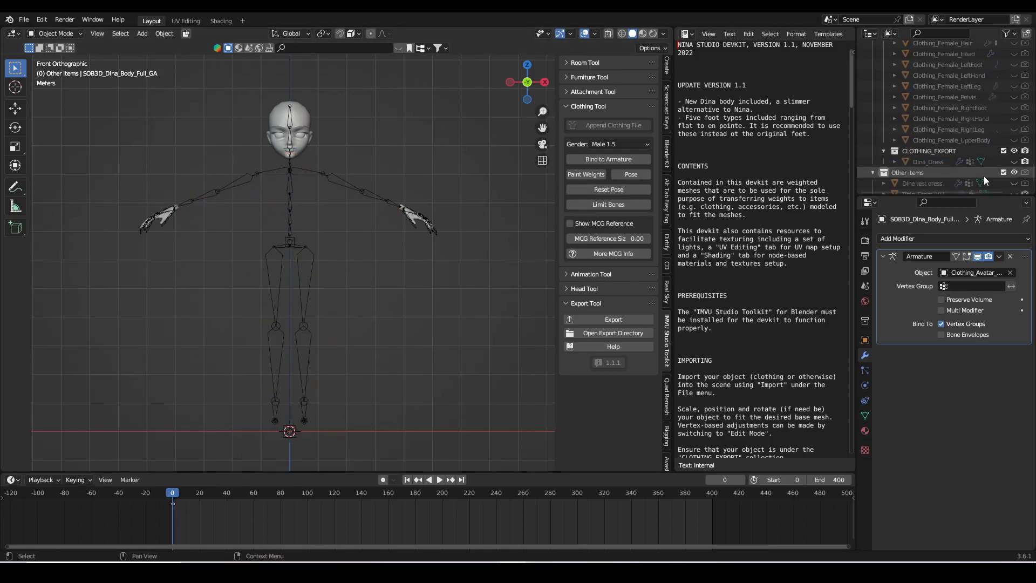
scroll(983, 176, up, 6)
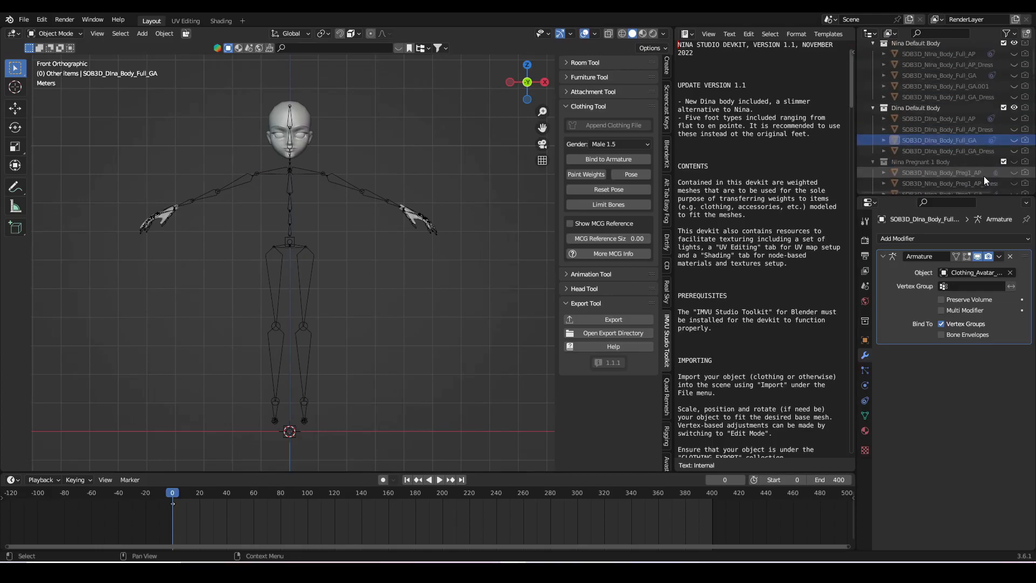
click(913, 90)
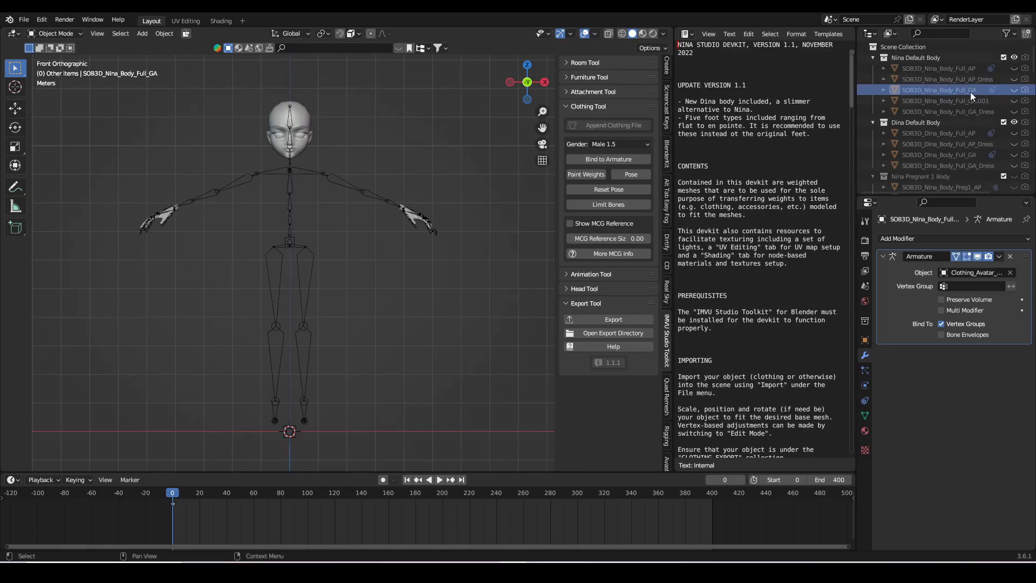
click(1014, 90)
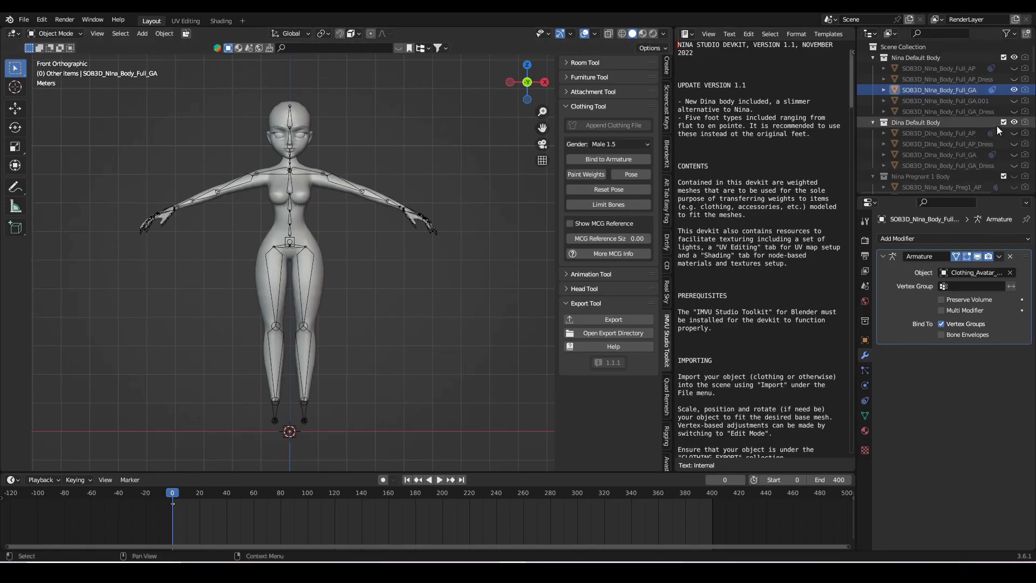
- Move the Dina_Dress object out of the CLOTHING_EXPORT collection into the Other items collection
scroll(957, 112, down, 2)
scroll(958, 111, down, 10)
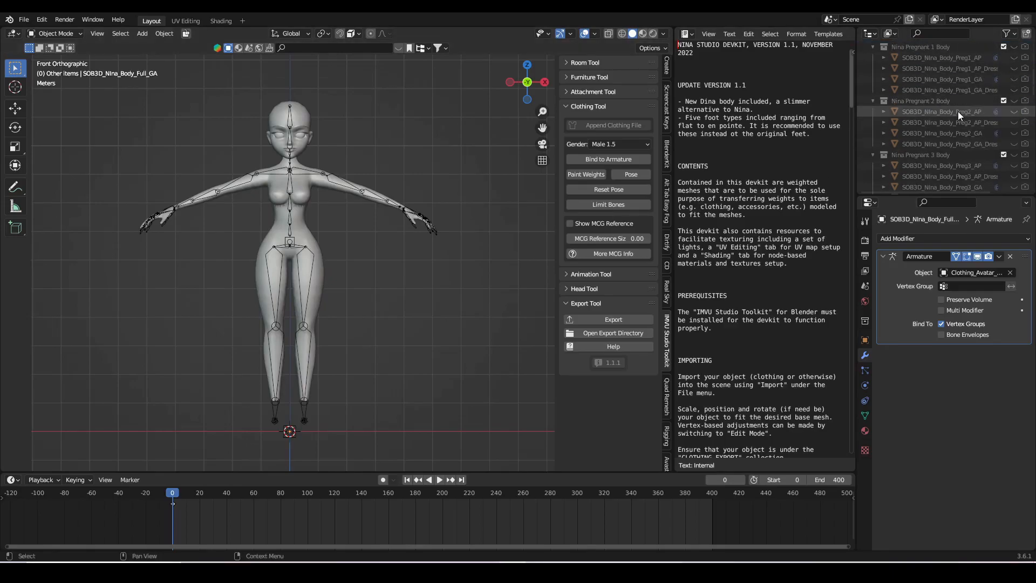
scroll(958, 111, down, 10)
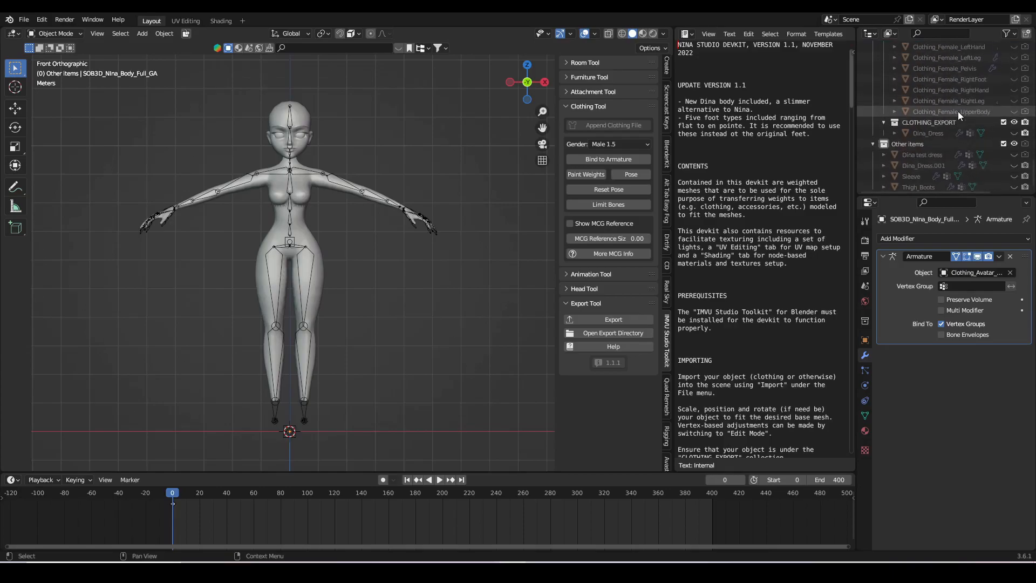
click(928, 129)
drag(930, 128, 914, 141)
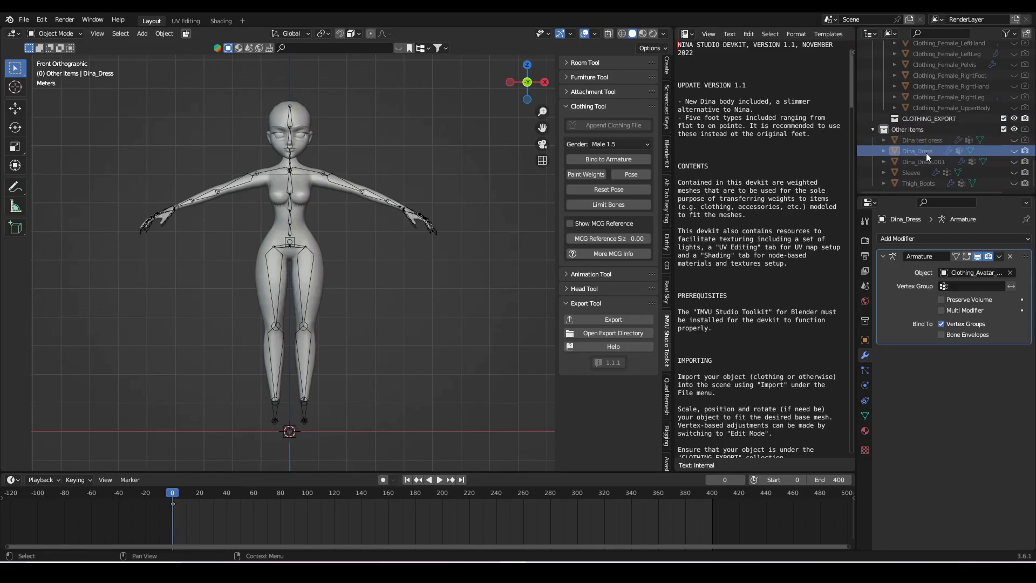
- Import the FBX file squarein.fbx into the CLOTHING_EXPORT collection
click(931, 118)
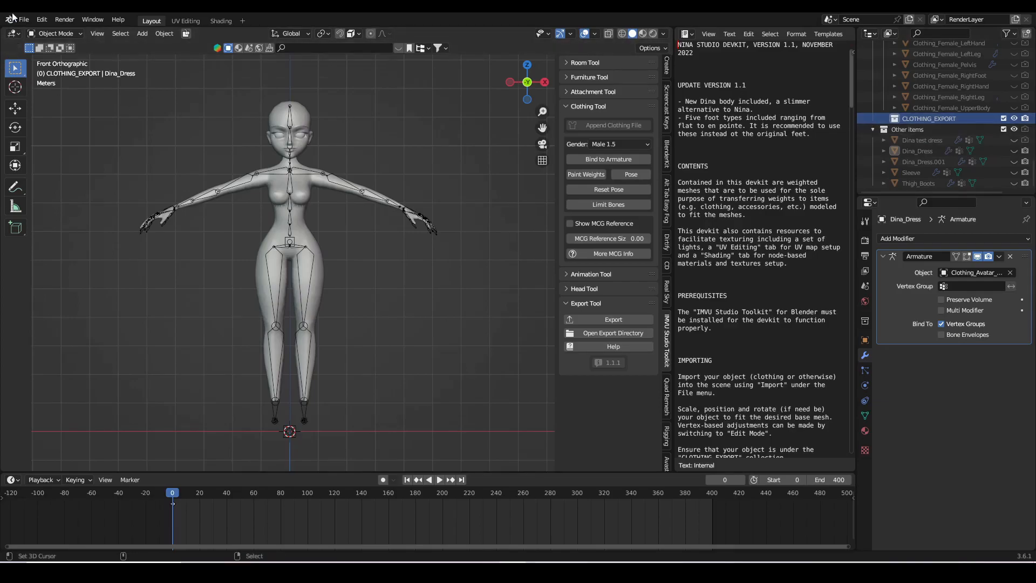
click(23, 20)
mouse_move(66, 175)
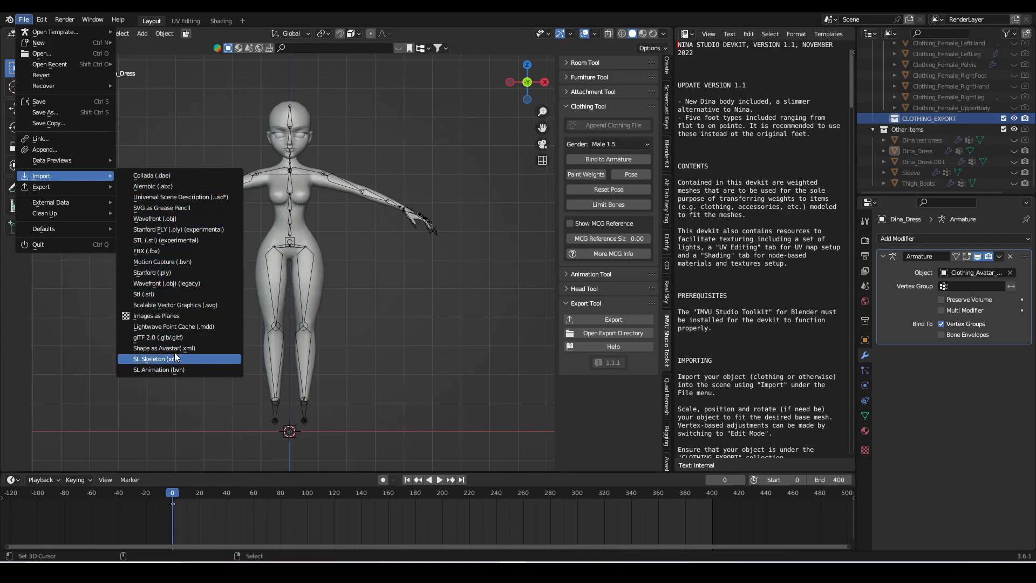
click(145, 251)
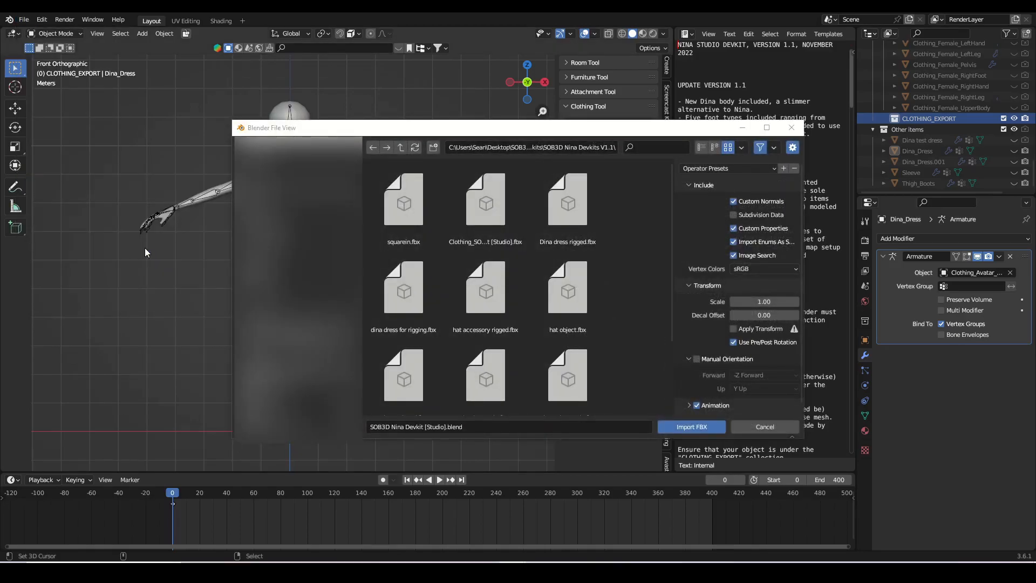
click(414, 223)
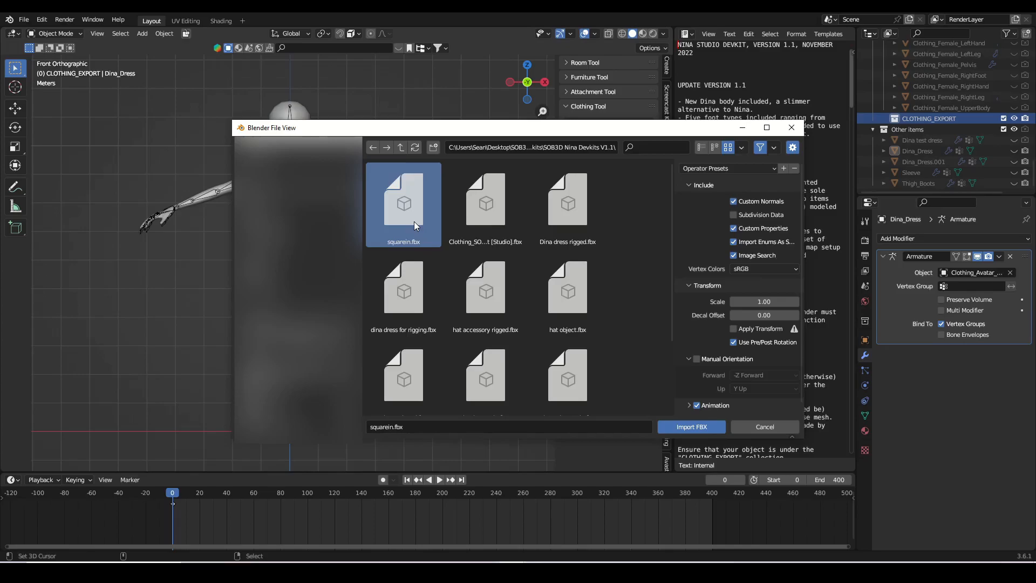
click(694, 426)
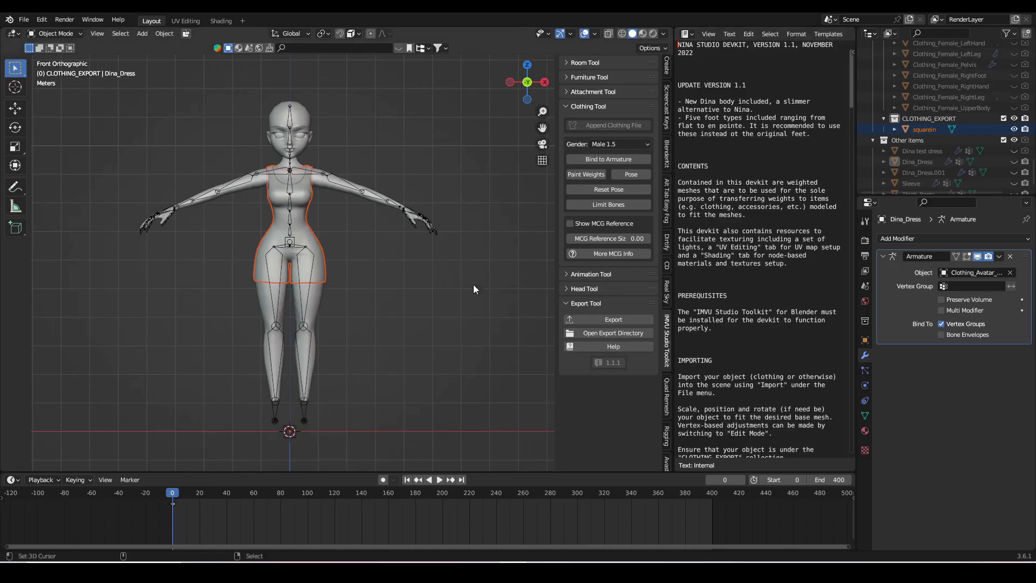
- Select the imported squarein garment and examine its material slots from Squarein_1[30] to Squarein_4[33]
click(310, 202)
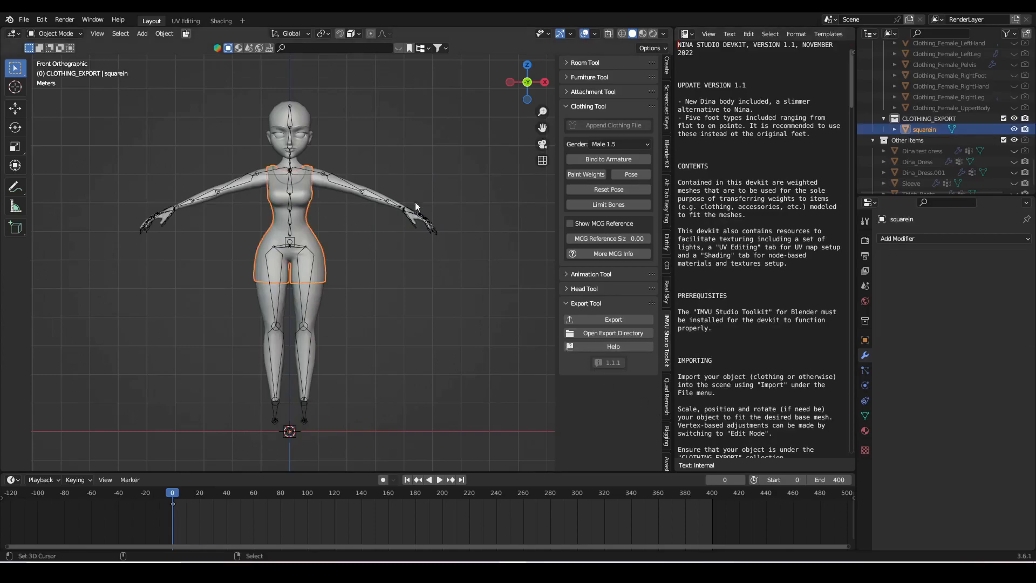
click(866, 430)
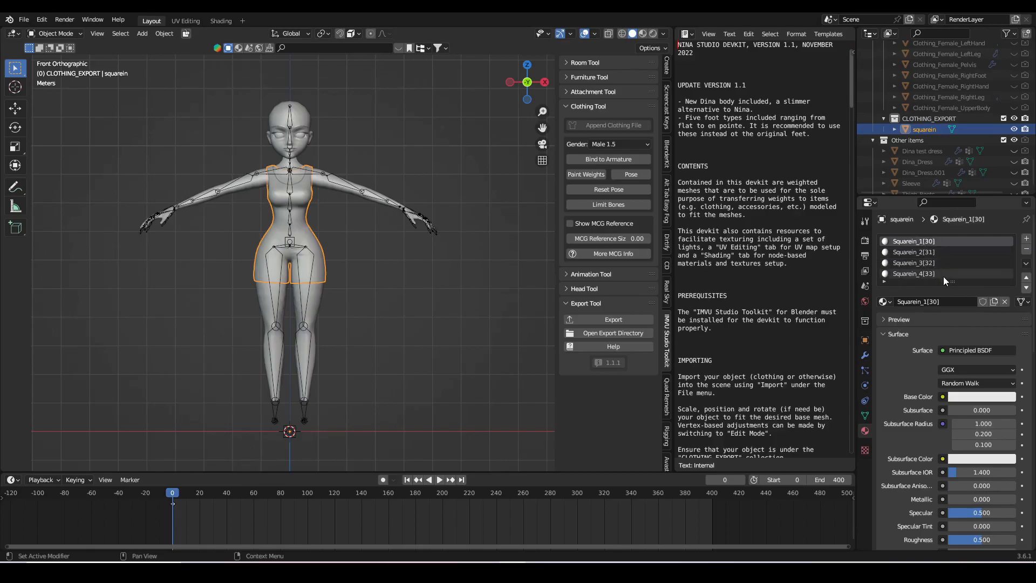
scroll(959, 410, down, 1)
scroll(959, 409, up, 1)
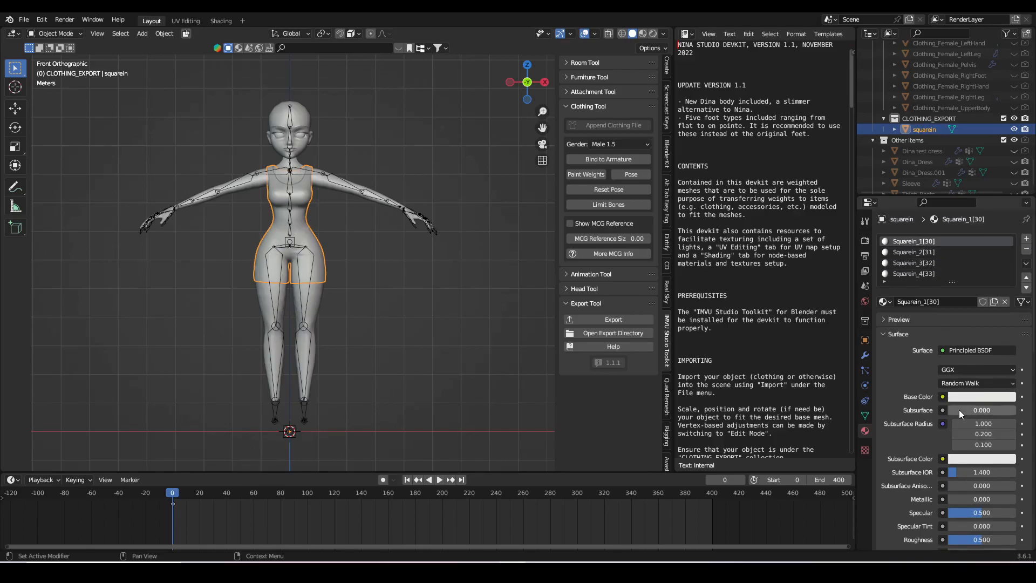
click(932, 262)
click(928, 252)
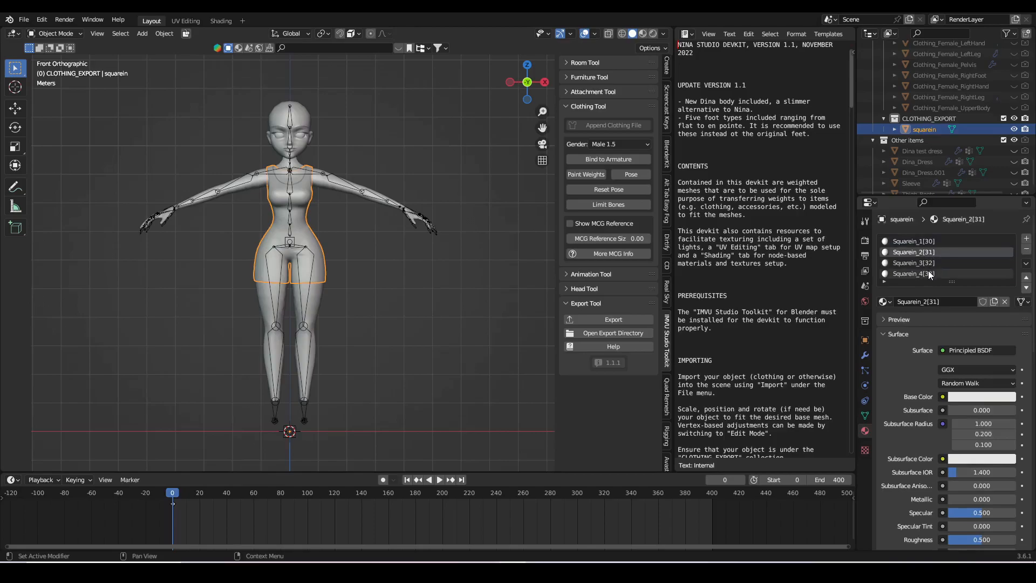
click(929, 272)
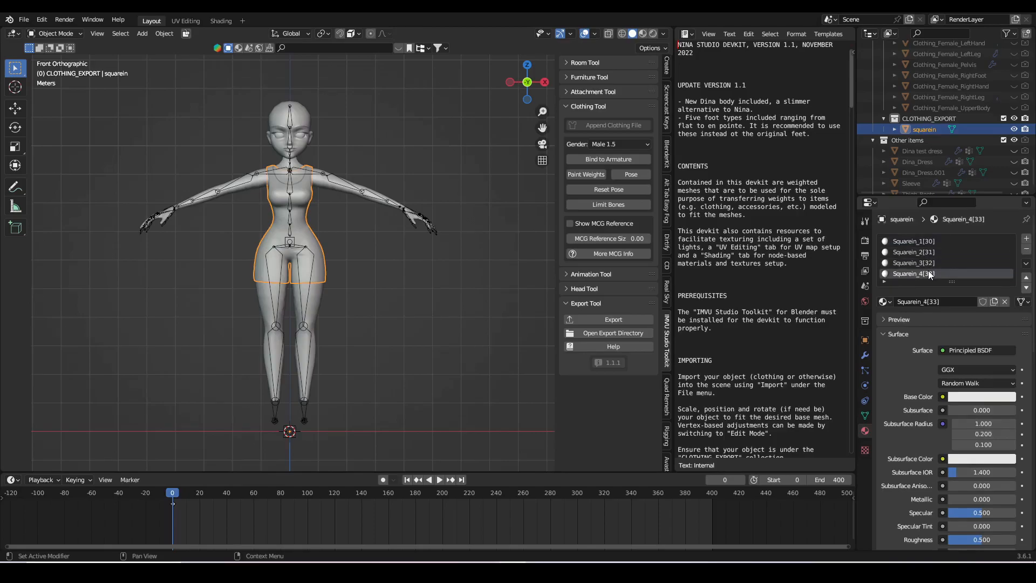
- Set the viewport display color of the Squarein_1[30] material to magenta-purple
click(946, 244)
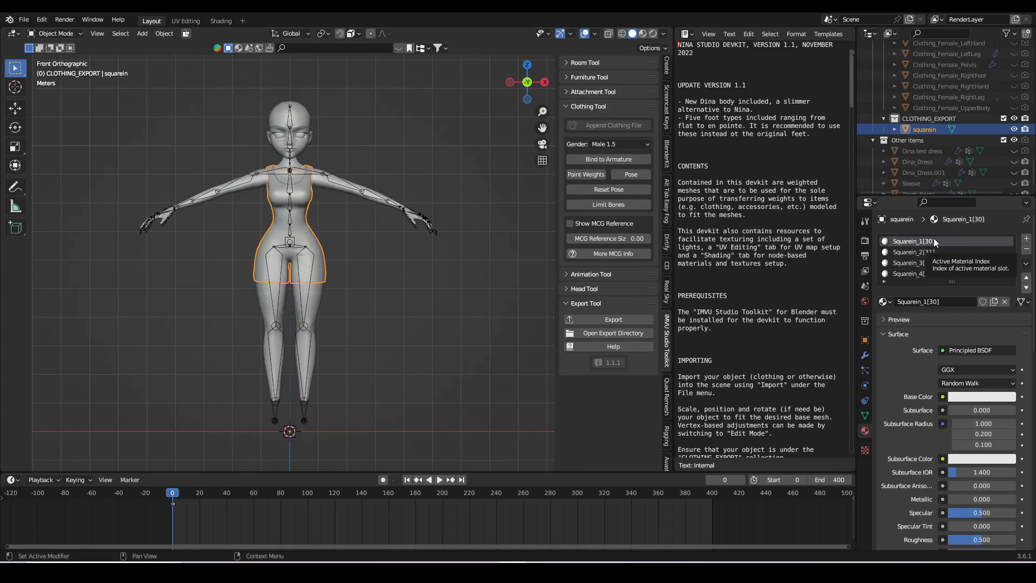
scroll(963, 465, down, 13)
scroll(963, 465, down, 9)
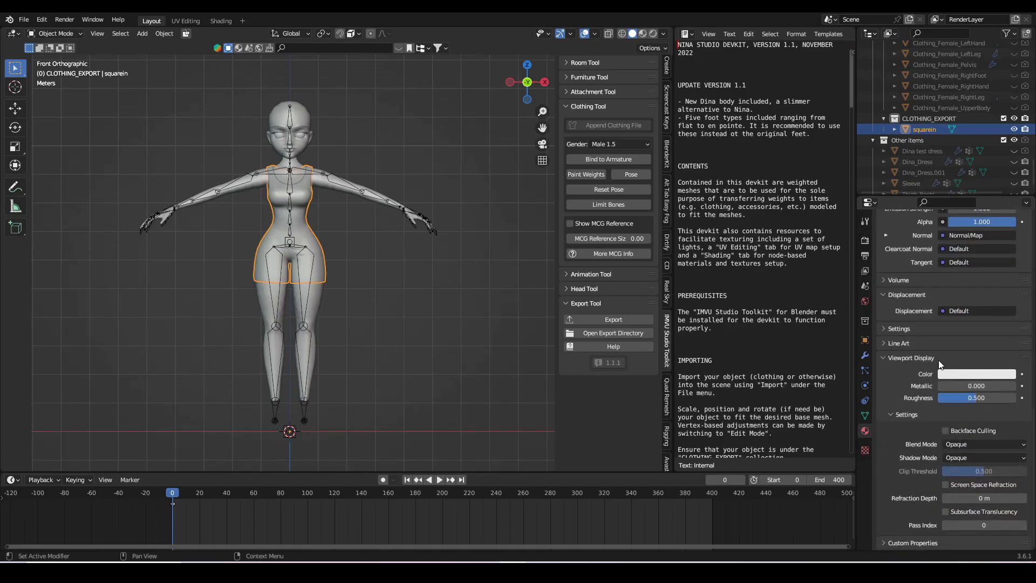
click(950, 373)
drag(962, 259, 980, 270)
scroll(946, 263, up, 15)
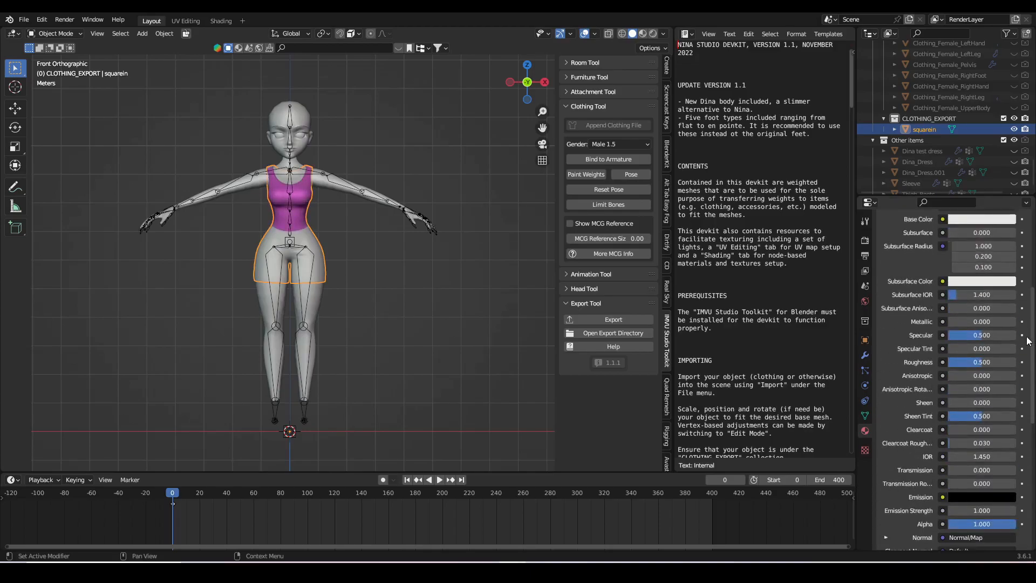
- Open the viewport display color of the Squarein_2[31] material
click(944, 251)
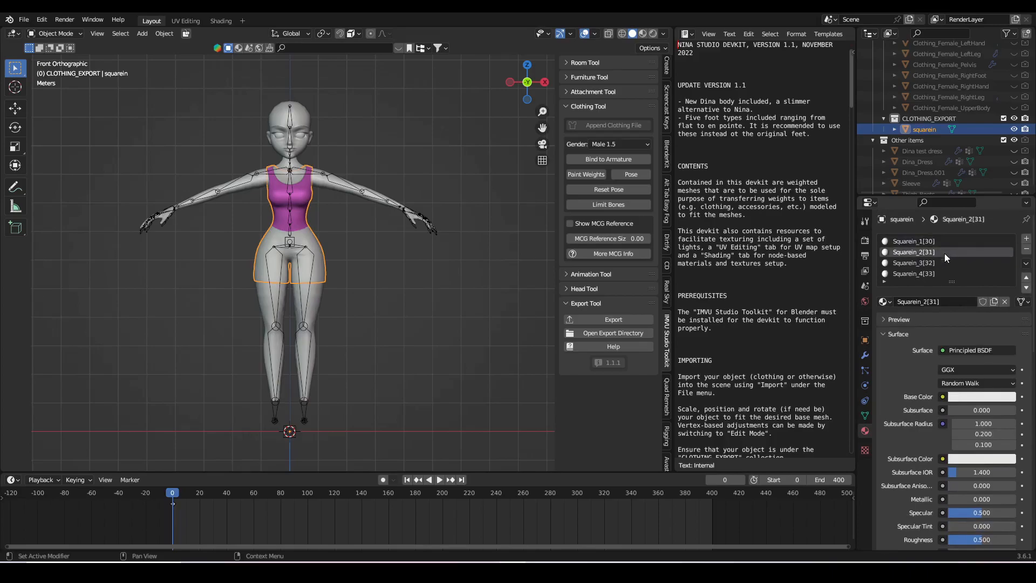
scroll(940, 386, down, 15)
click(957, 370)
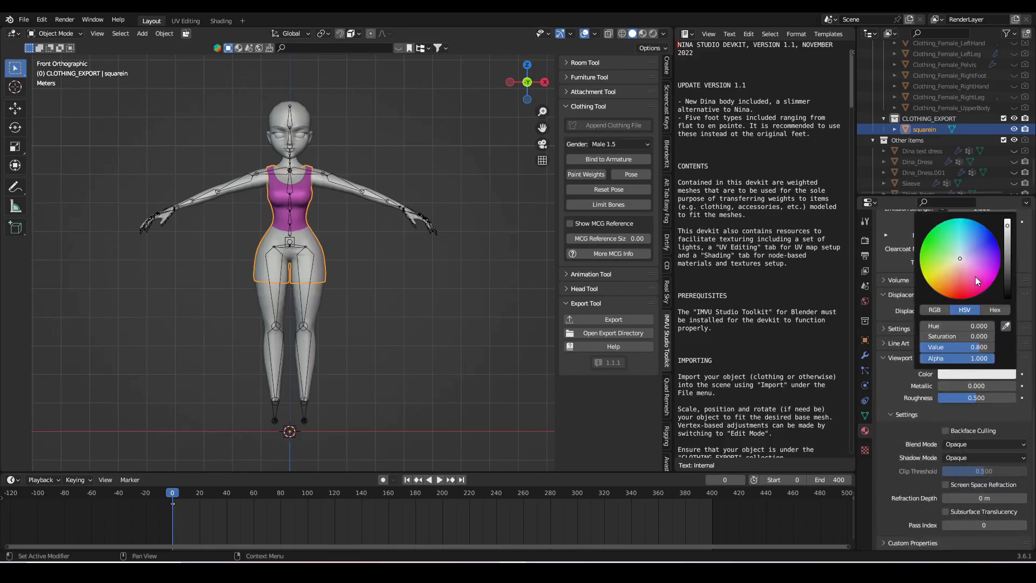
scroll(957, 419, up, 10)
scroll(956, 419, up, 10)
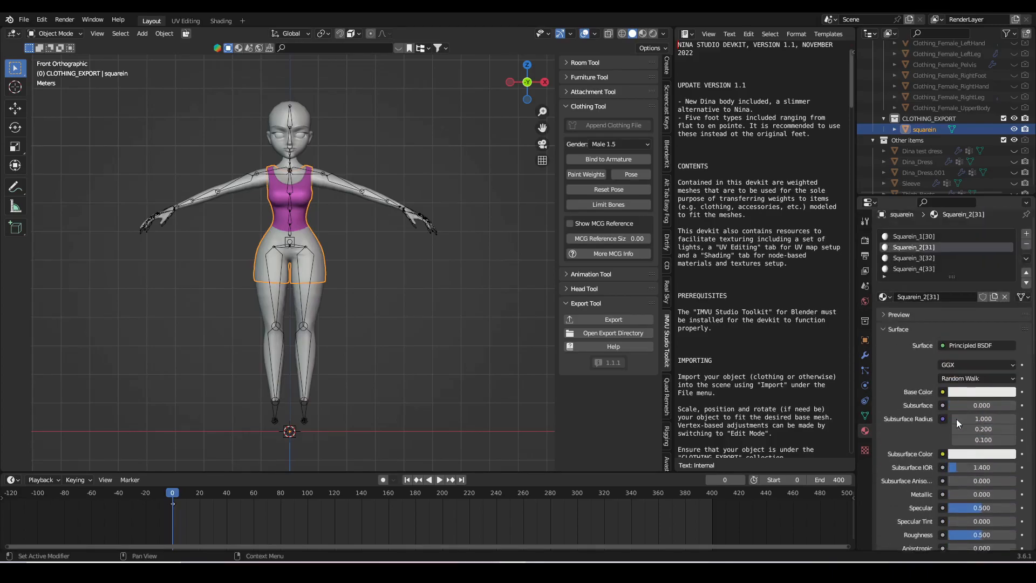
- Set the viewport display color of the Squarein_3[32] material to orange, about hue 0.036 and saturation 0.903
click(931, 265)
scroll(955, 404, down, 5)
scroll(956, 404, down, 12)
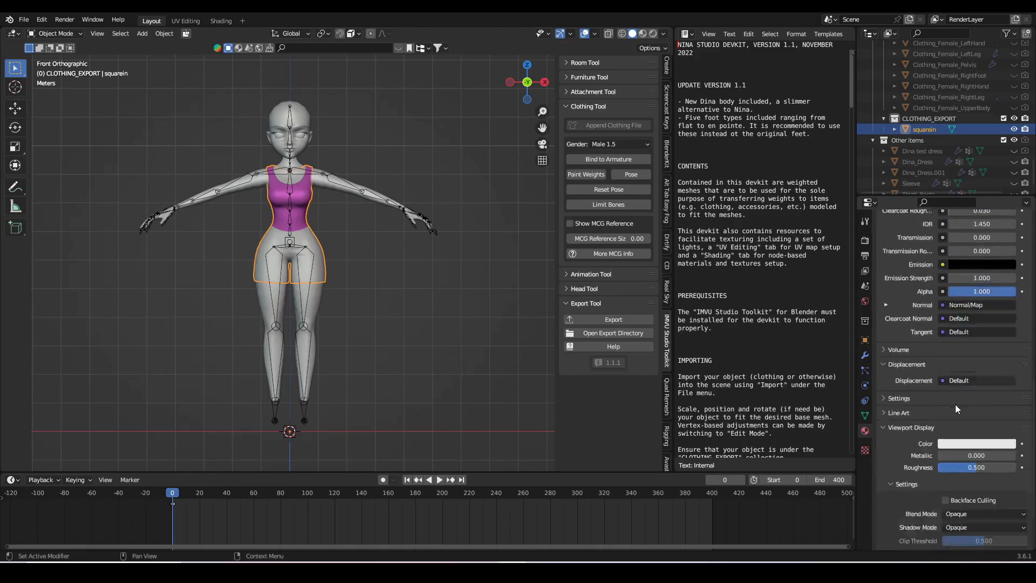
click(948, 382)
click(965, 286)
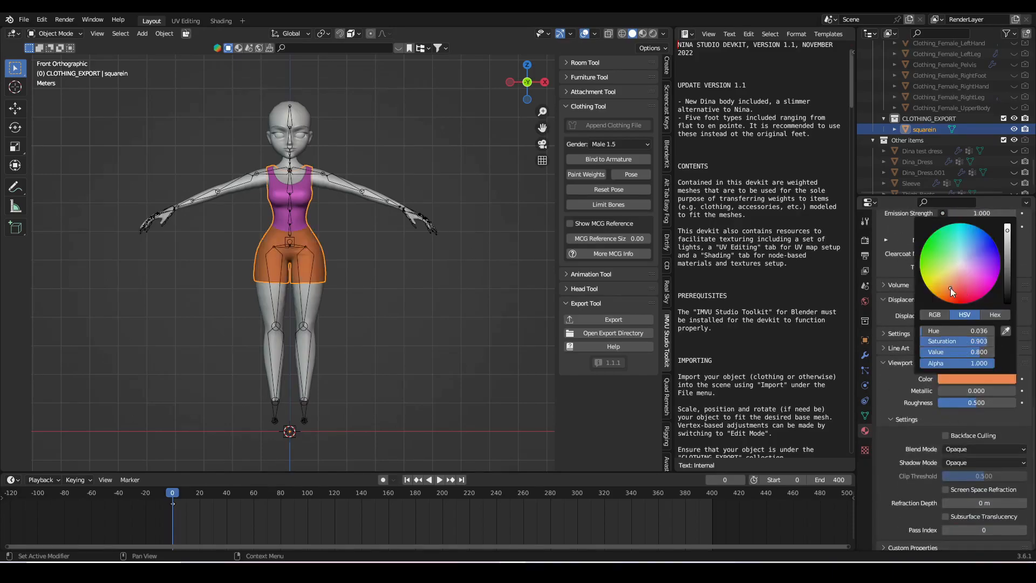
scroll(965, 423, up, 10)
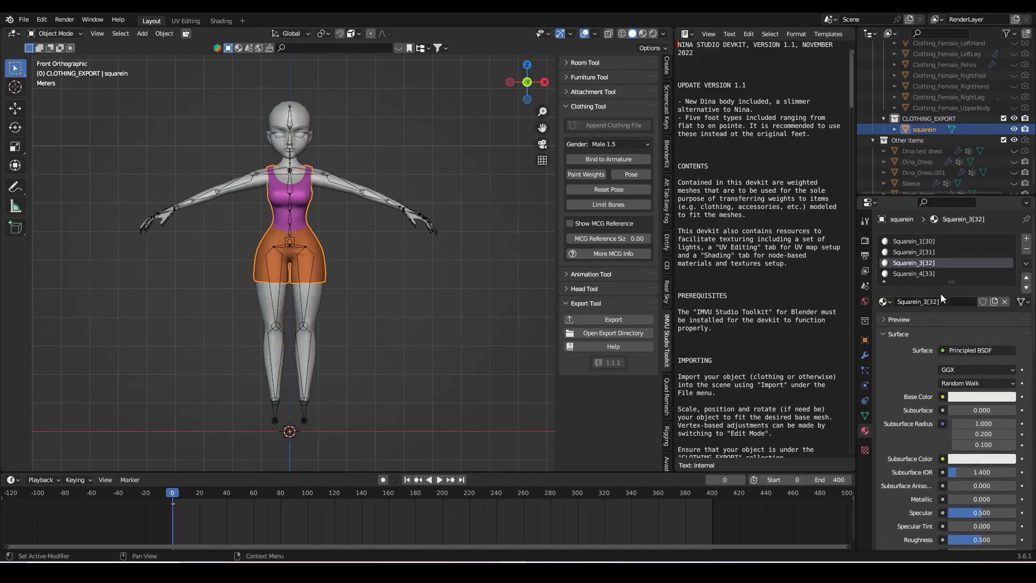
- Set the viewport display color of the Squarein_4[33] material to blue-violet
click(940, 272)
scroll(990, 415, down, 9)
scroll(987, 437, down, 10)
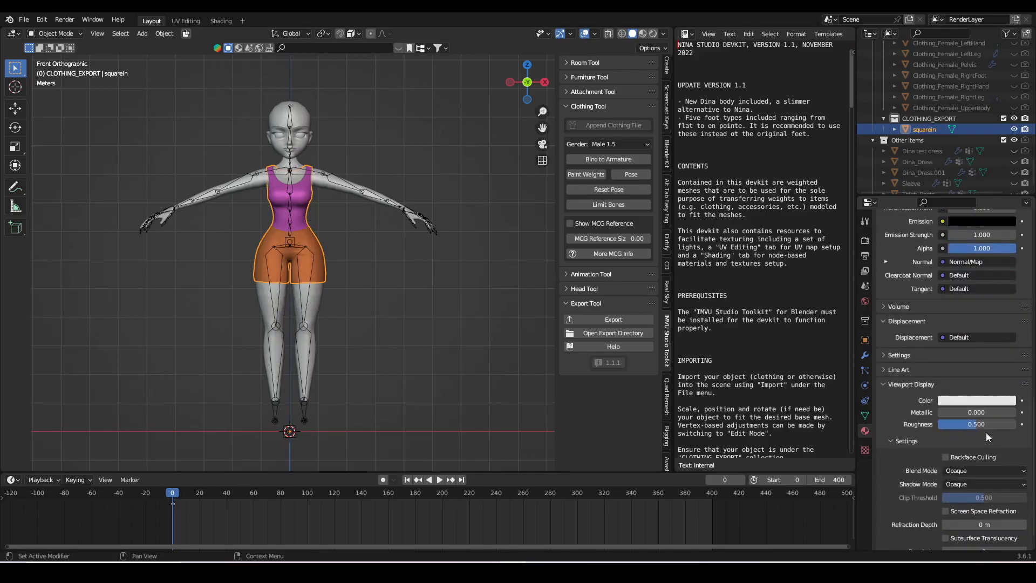
click(975, 400)
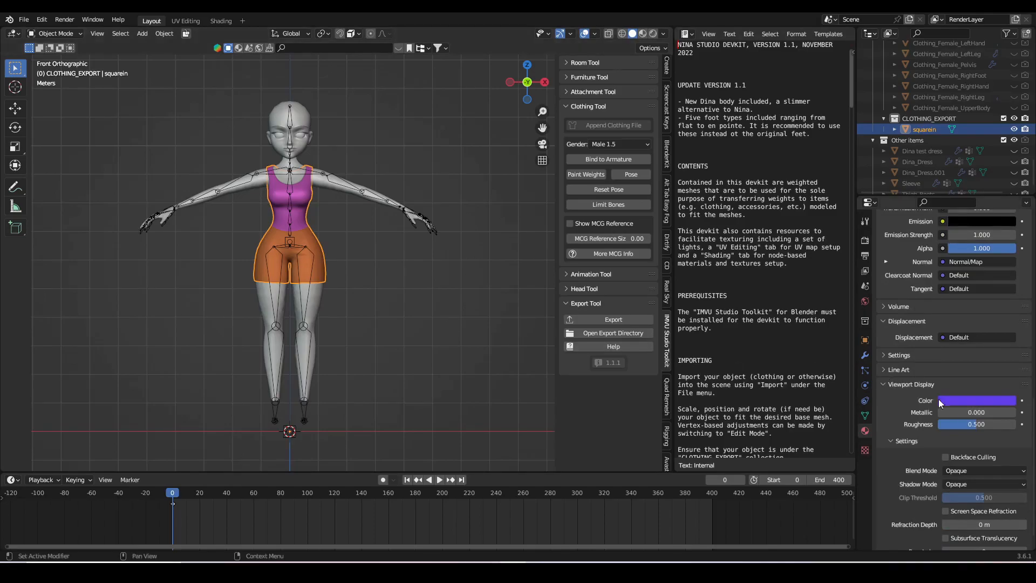
scroll(969, 419, up, 15)
scroll(969, 419, up, 5)
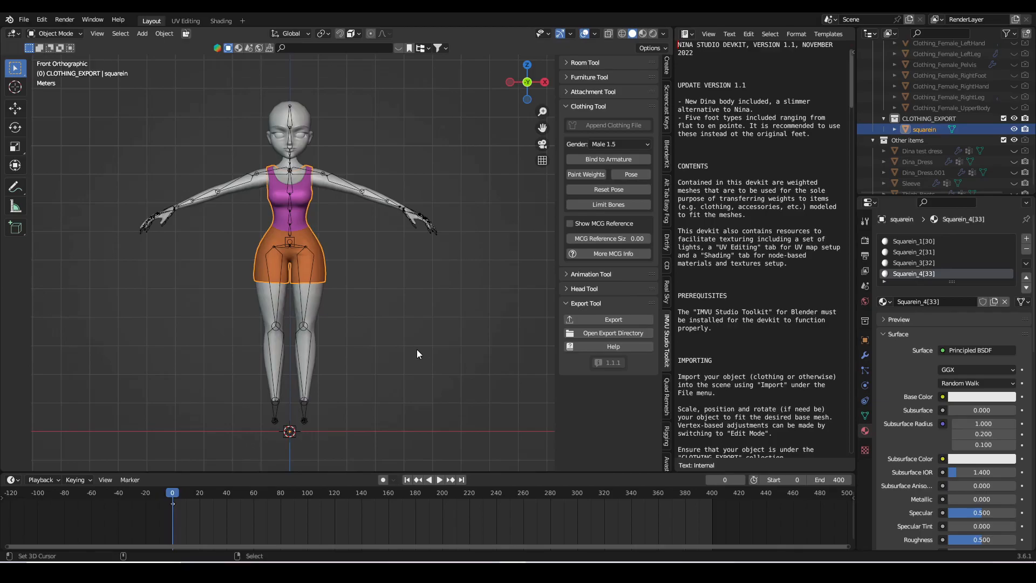
- Select the SOB3D_NIna_Body_Full_GA body, add the squarein garment as the active object, and enter Weight Paint mode
click(322, 297)
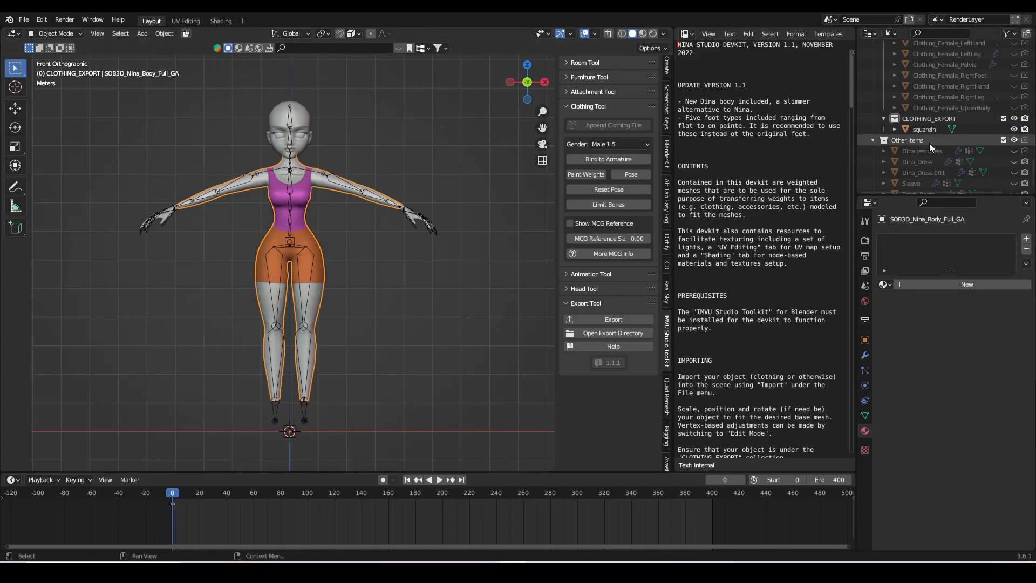
scroll(937, 158, up, 10)
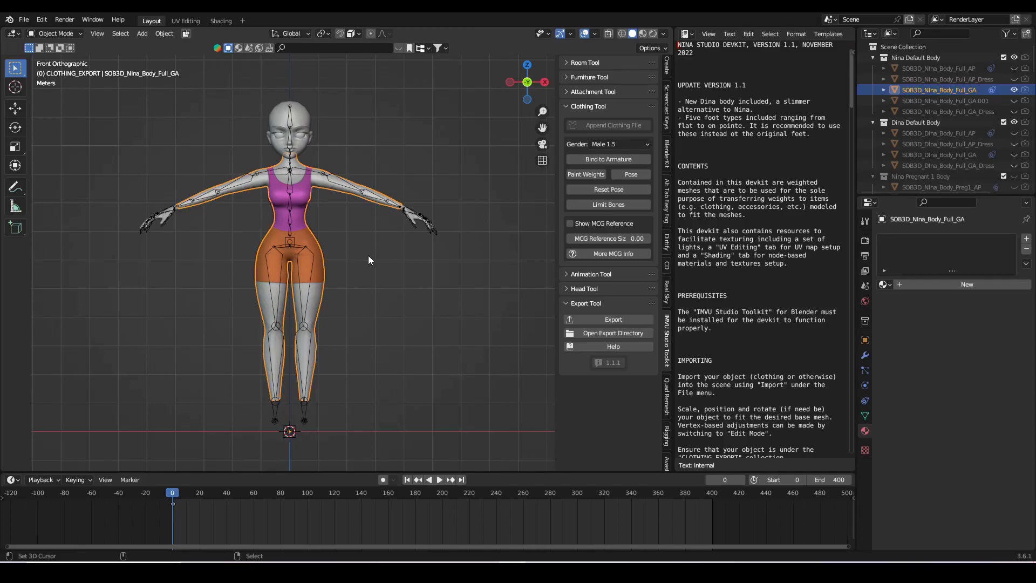
alt+click(312, 210)
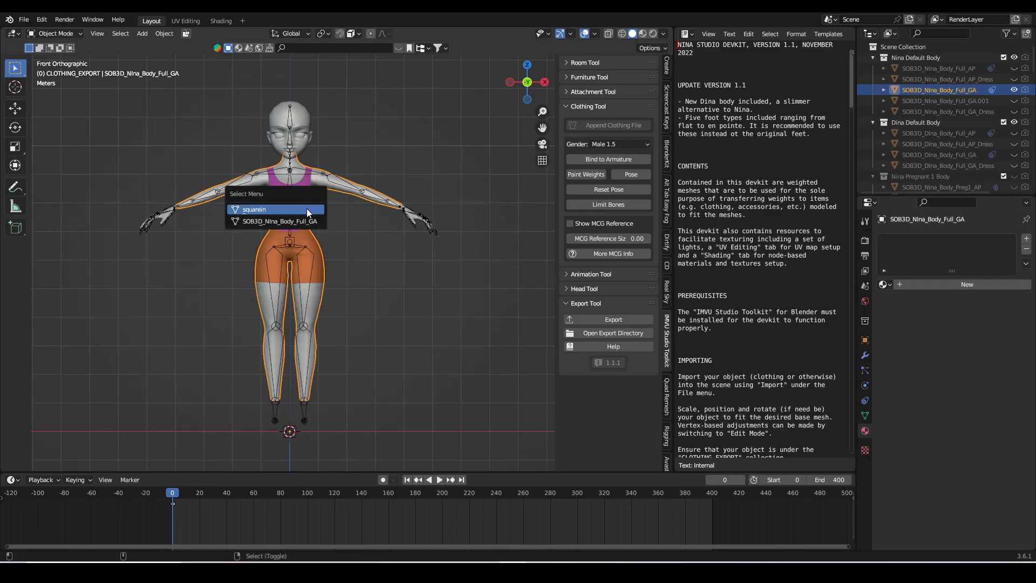
click(309, 212)
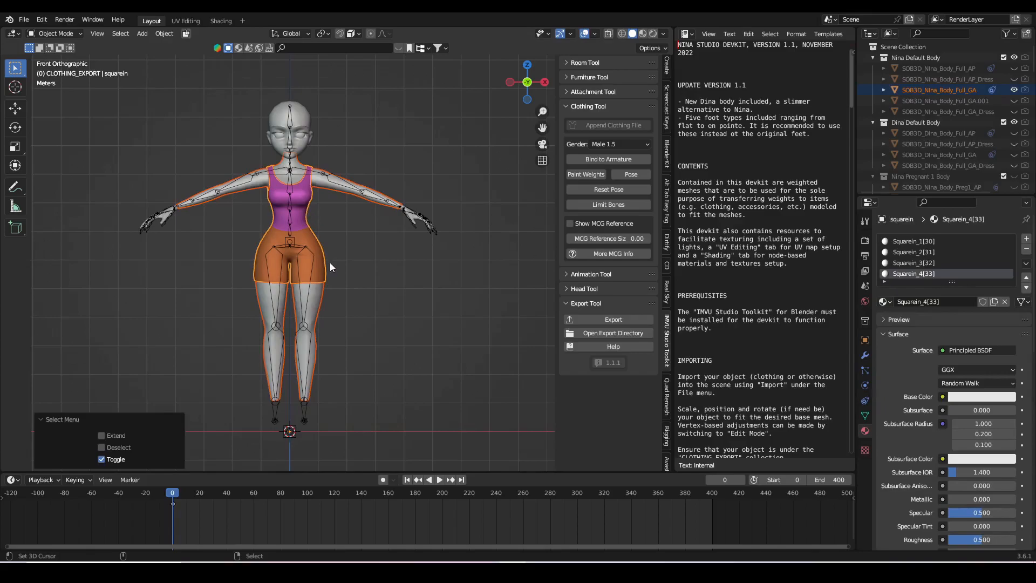
click(323, 297)
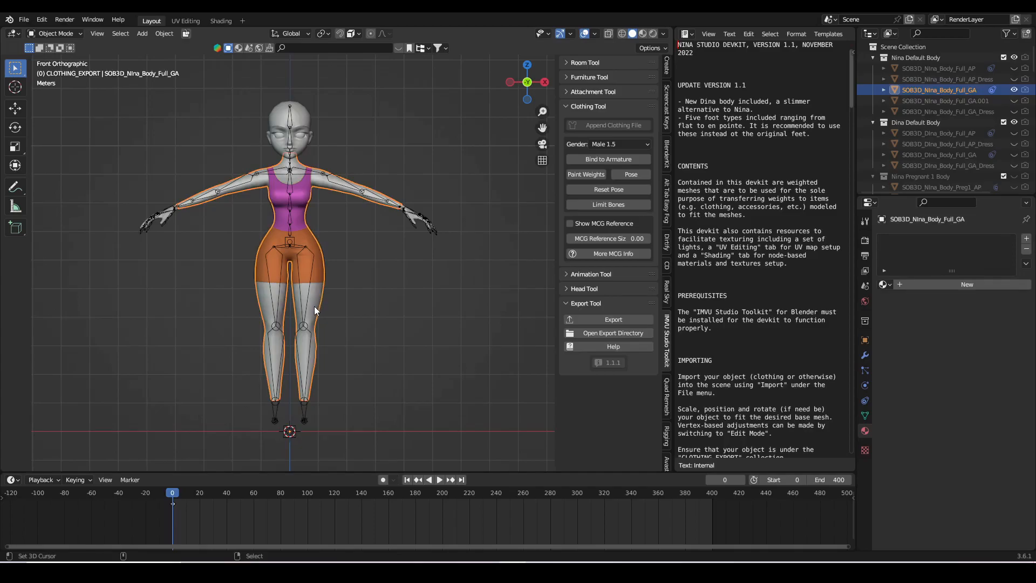
alt+shift+click(306, 214)
click(306, 215)
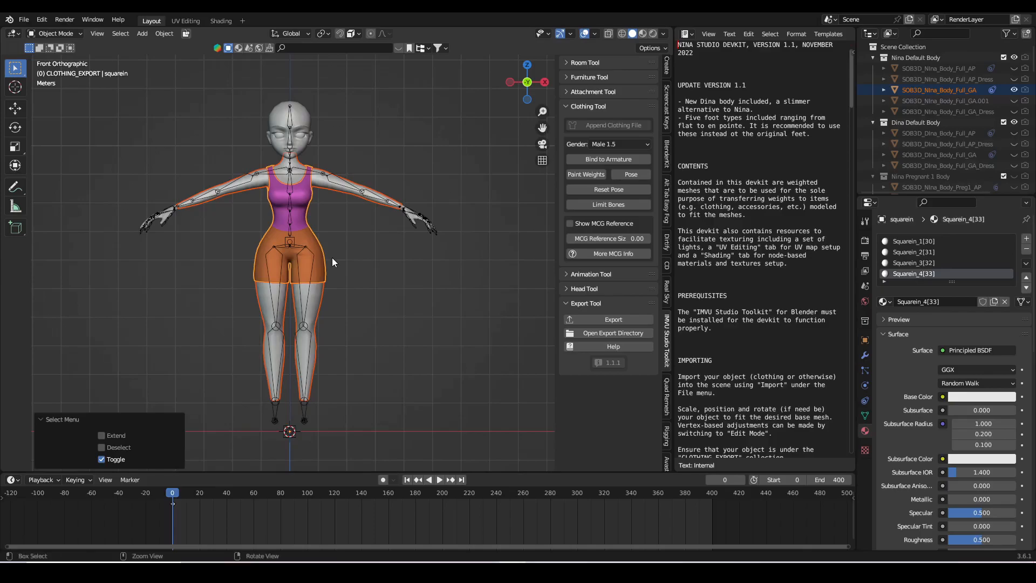
key(ctrl+Tab)
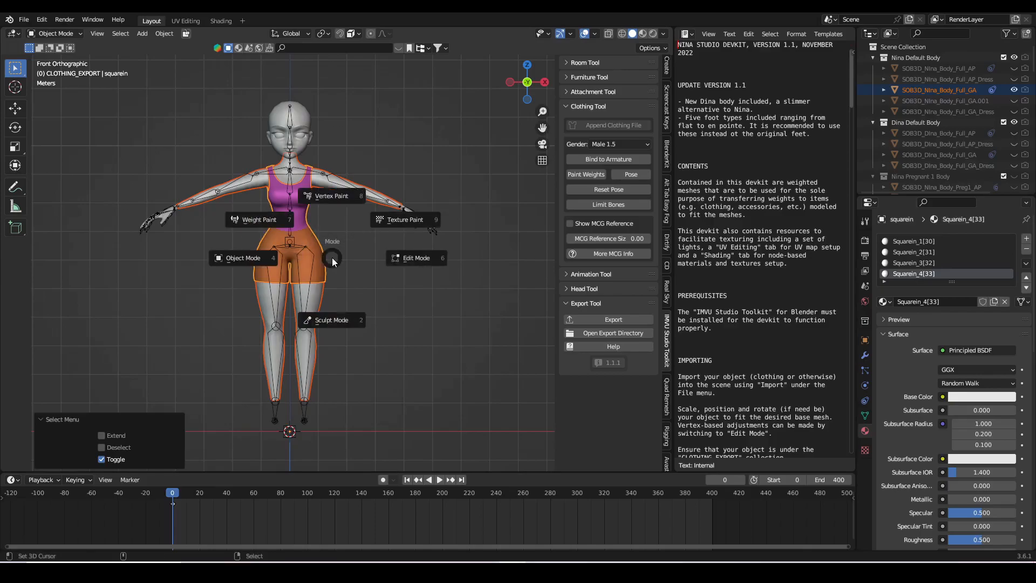
click(259, 219)
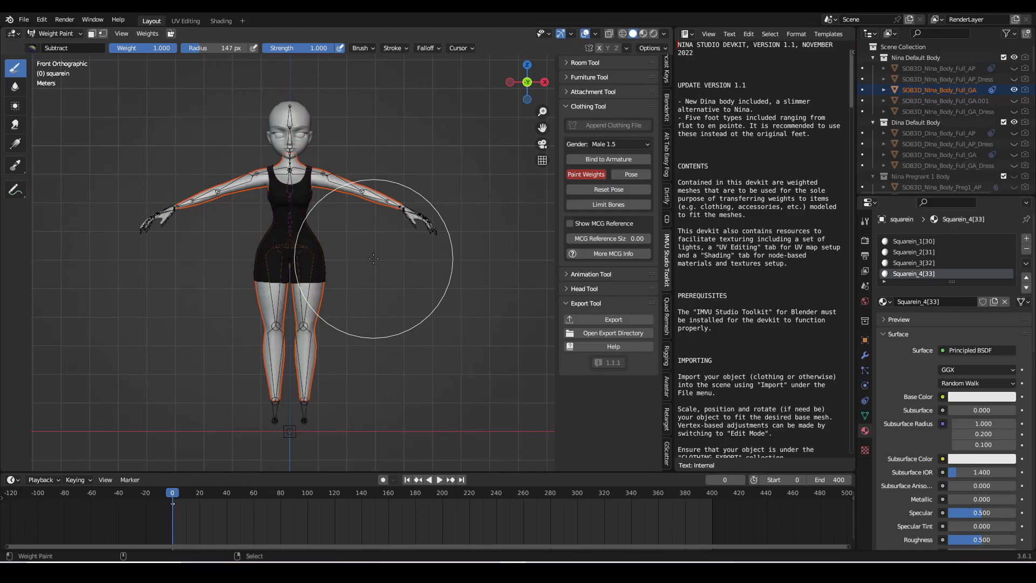
- Transfer the body's weights to the squarein garment using Nearest Face Interpolated vertex mapping and By Name source layers
click(145, 34)
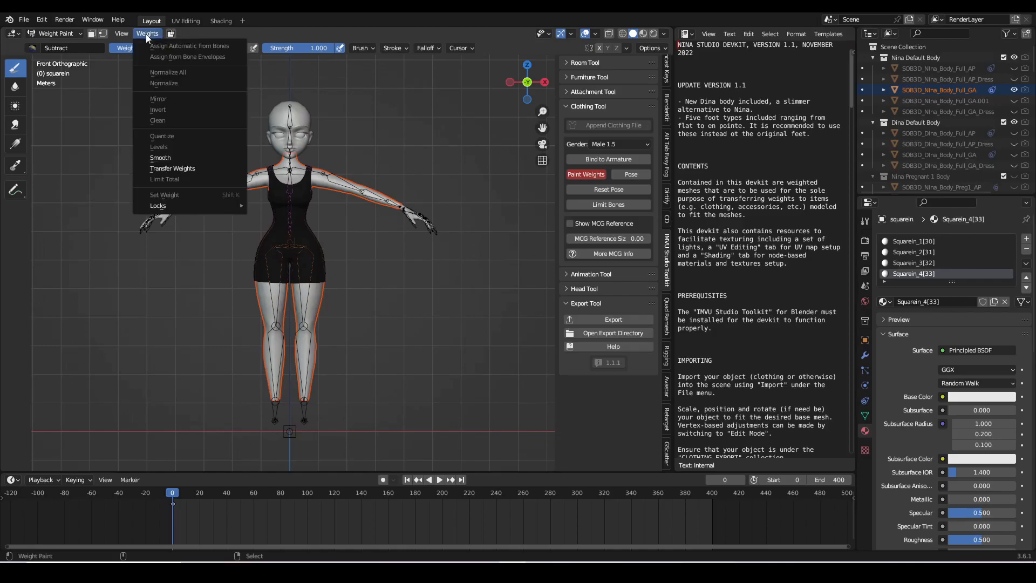
click(177, 168)
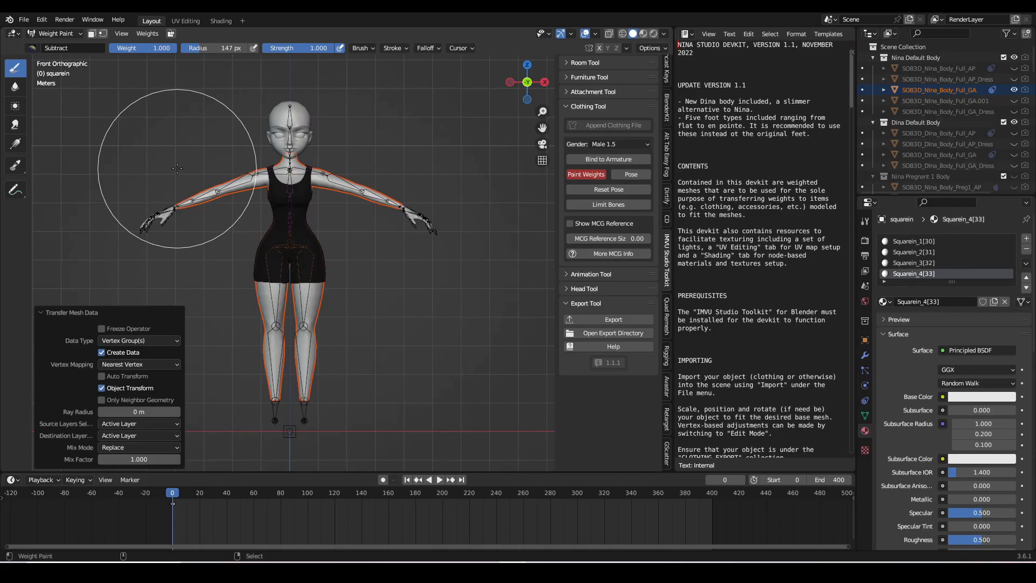
click(126, 365)
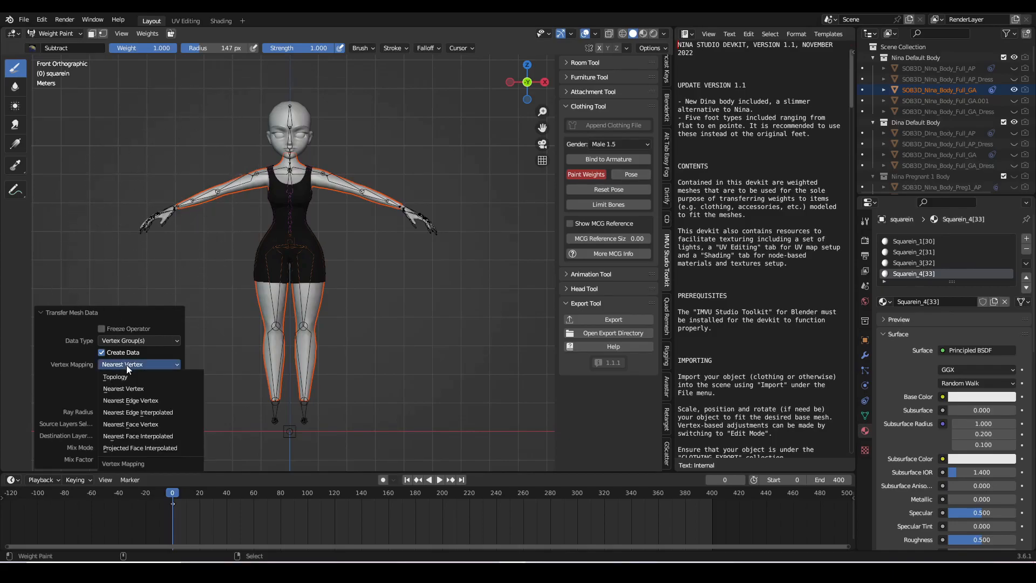
click(150, 436)
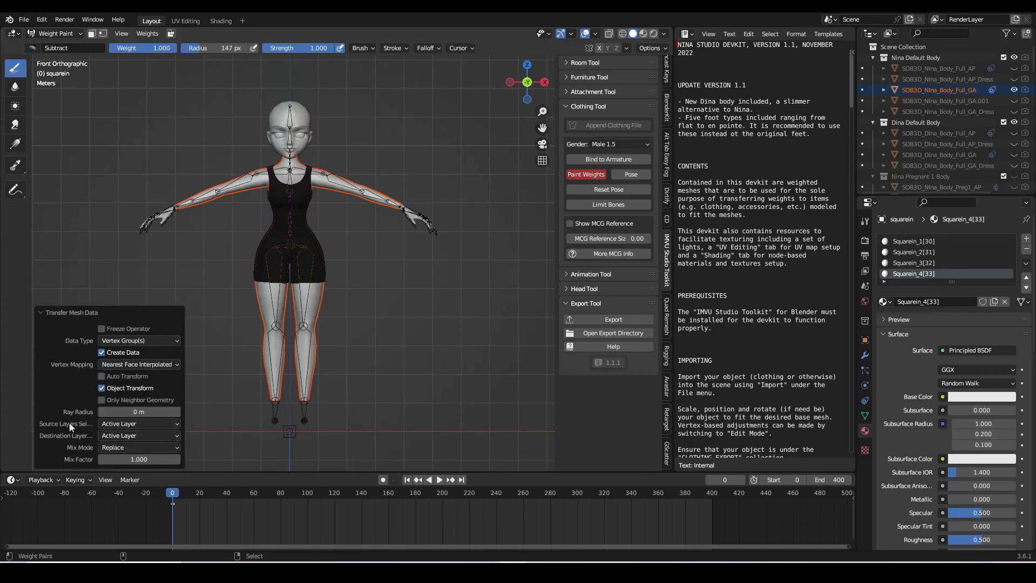
click(110, 423)
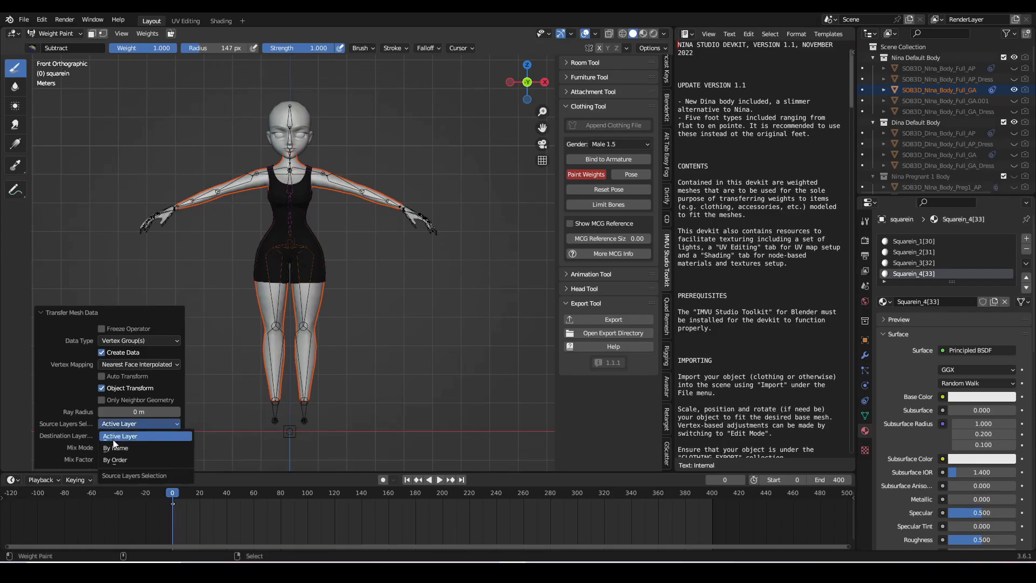
click(115, 448)
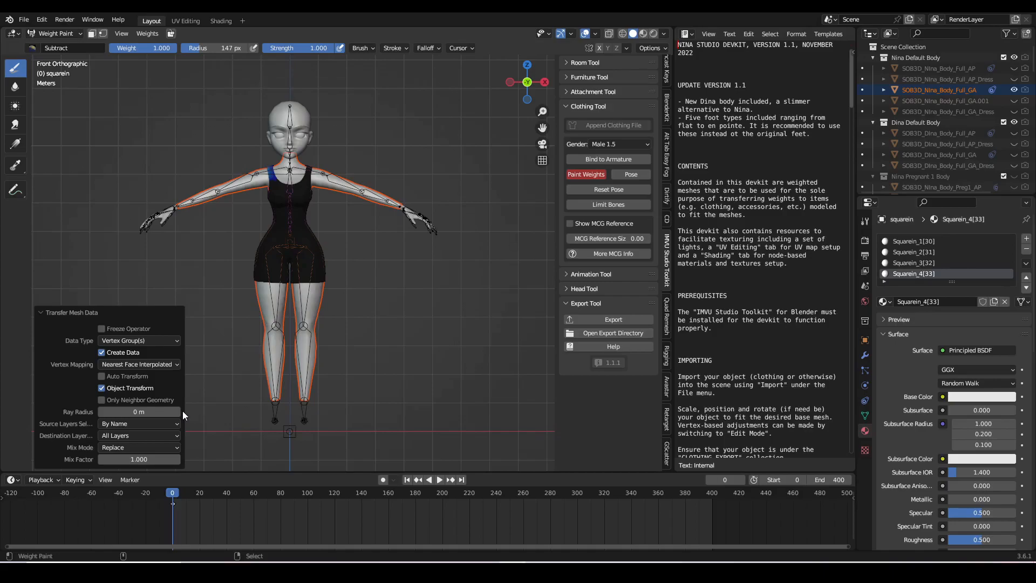
- Add an Armature modifier targeting Clothing_Avatar_Armature to the squarein garment and play the animation to check its deformation, ending at frame 0
click(864, 358)
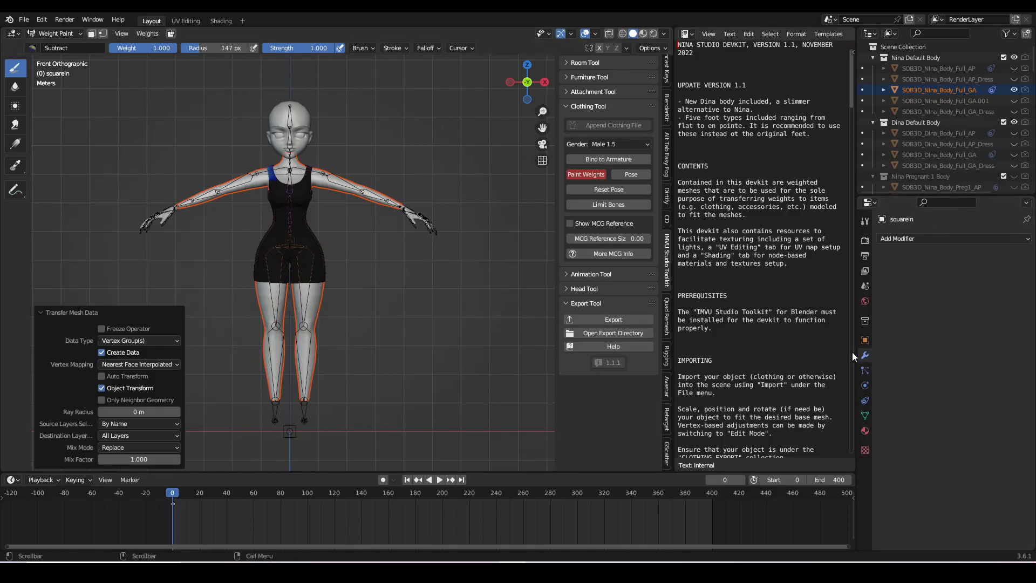
click(922, 238)
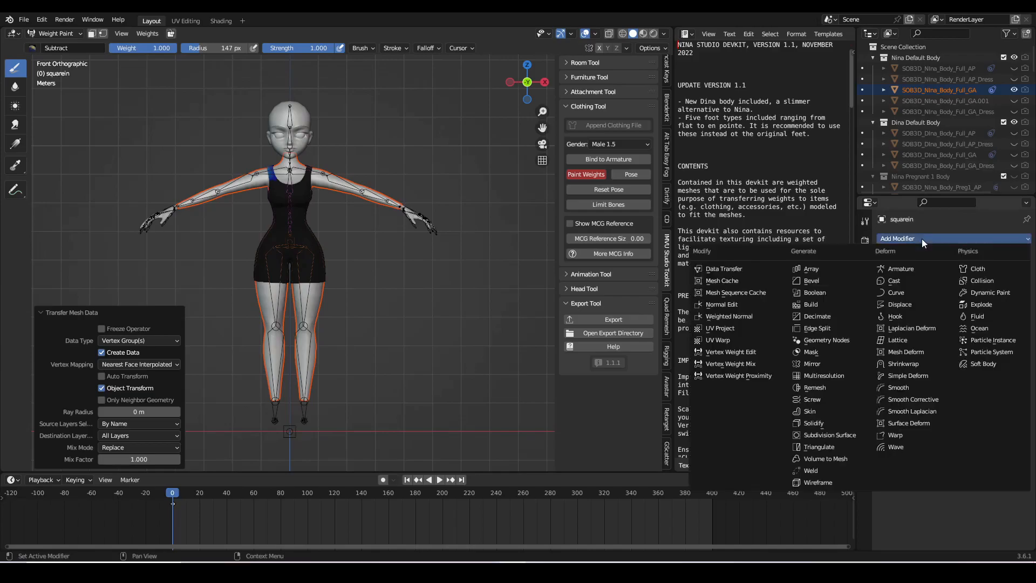
click(907, 270)
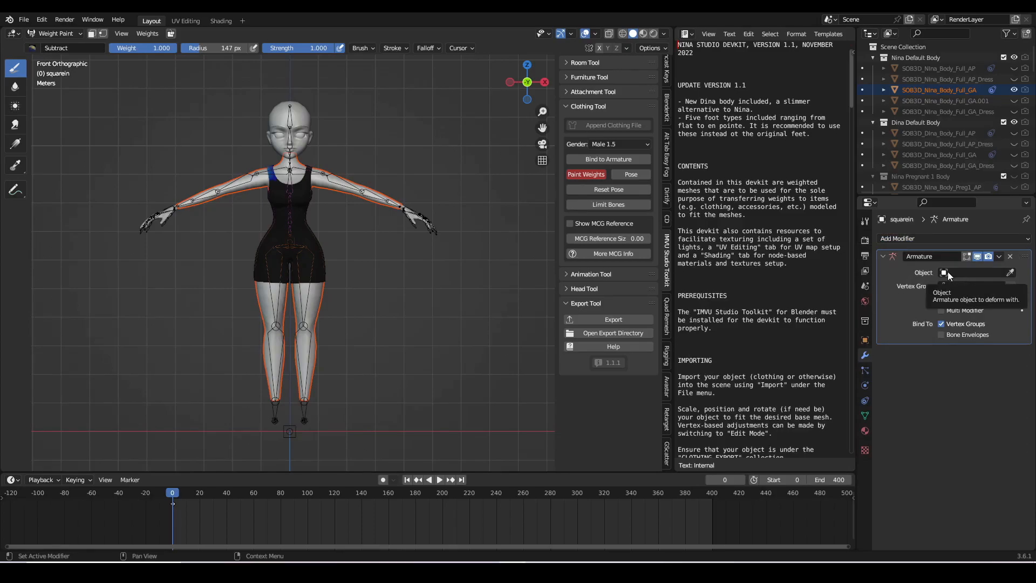
click(965, 273)
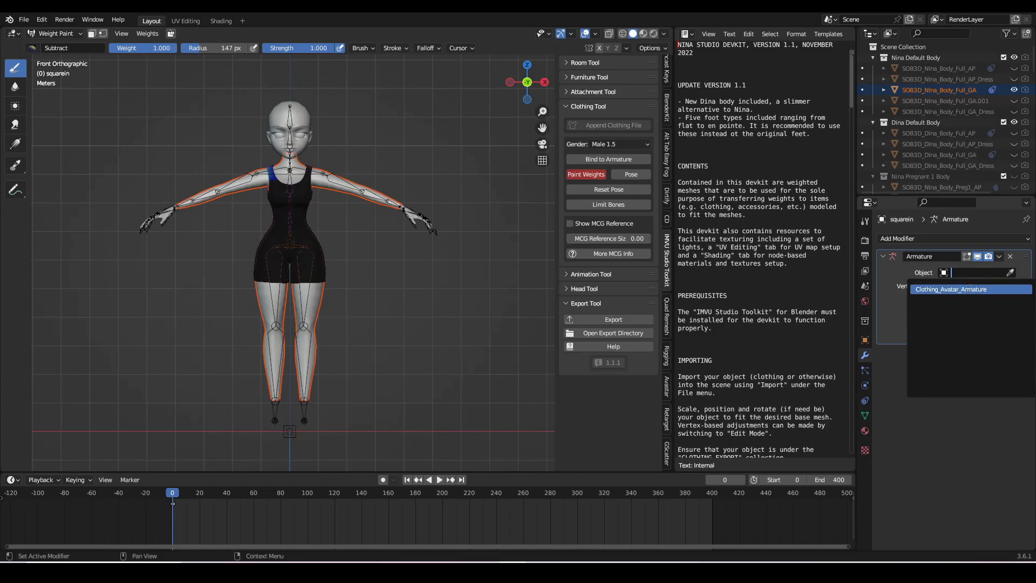
click(970, 288)
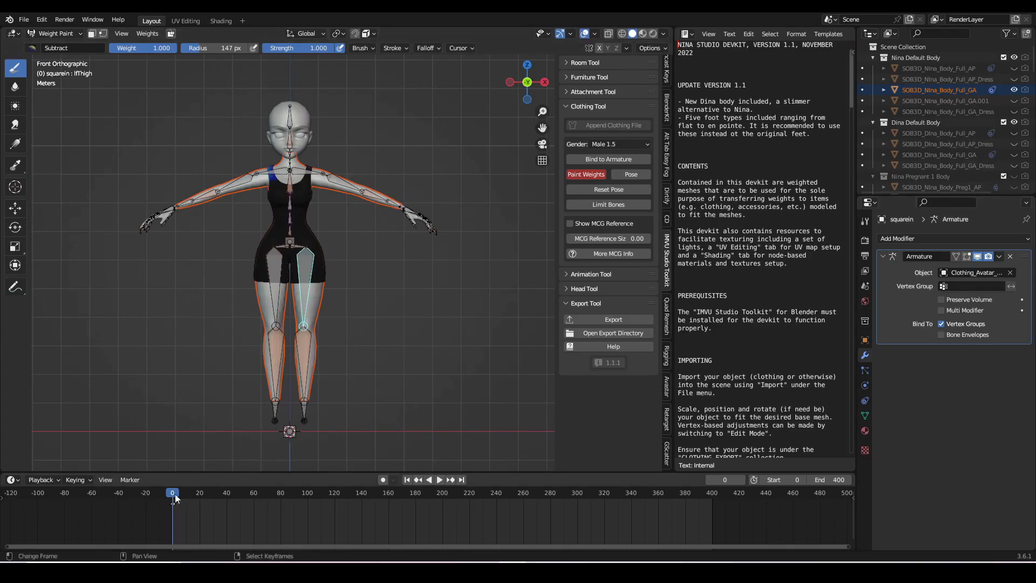
key(space)
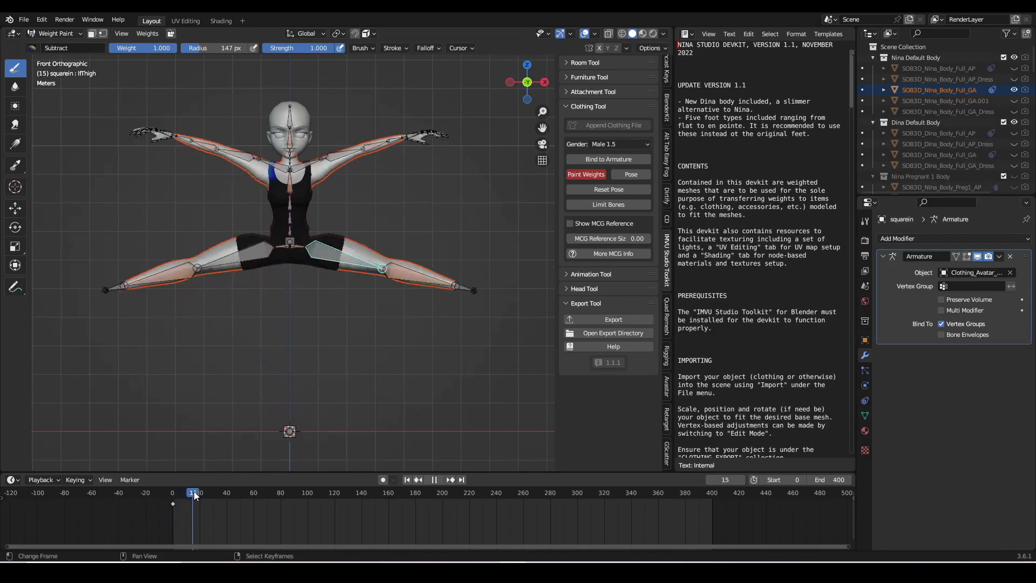
mouse_move(199, 491)
mouse_down()
mouse_move(703, 526)
mouse_move(516, 481)
mouse_move(132, 458)
mouse_up()
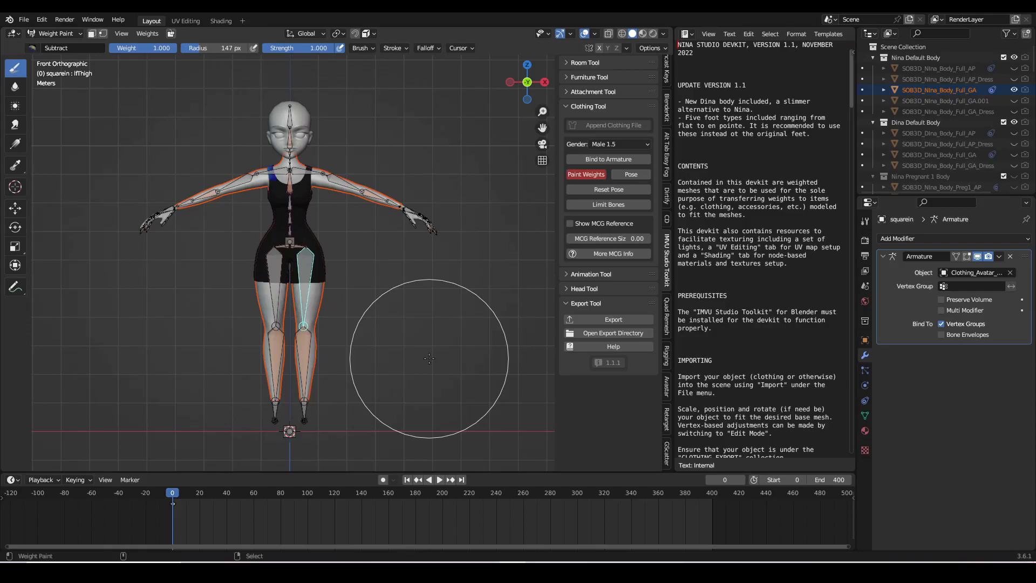
- Return to Object Mode and select the squarein garment
key(ctrl+Tab)
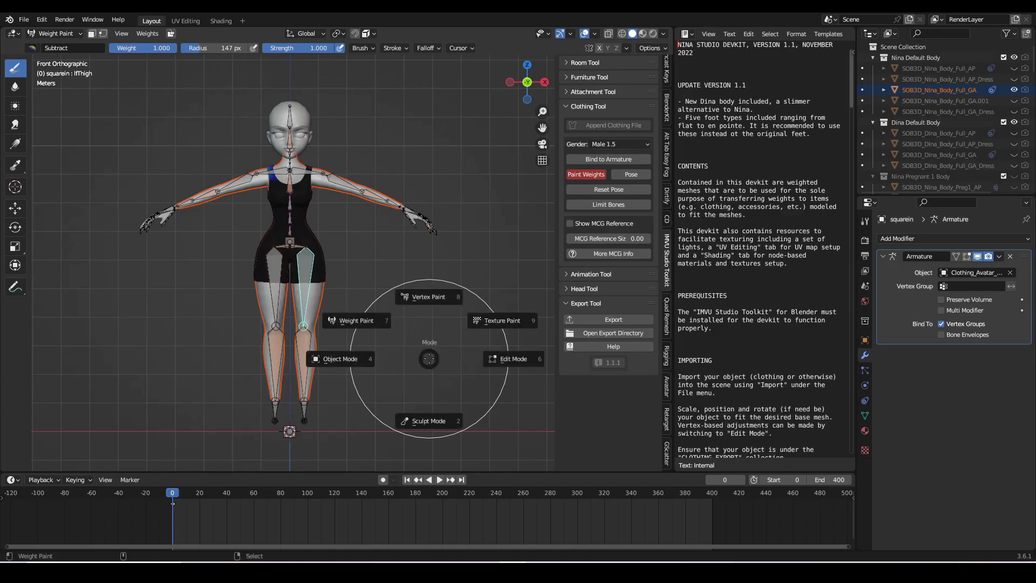
click(358, 358)
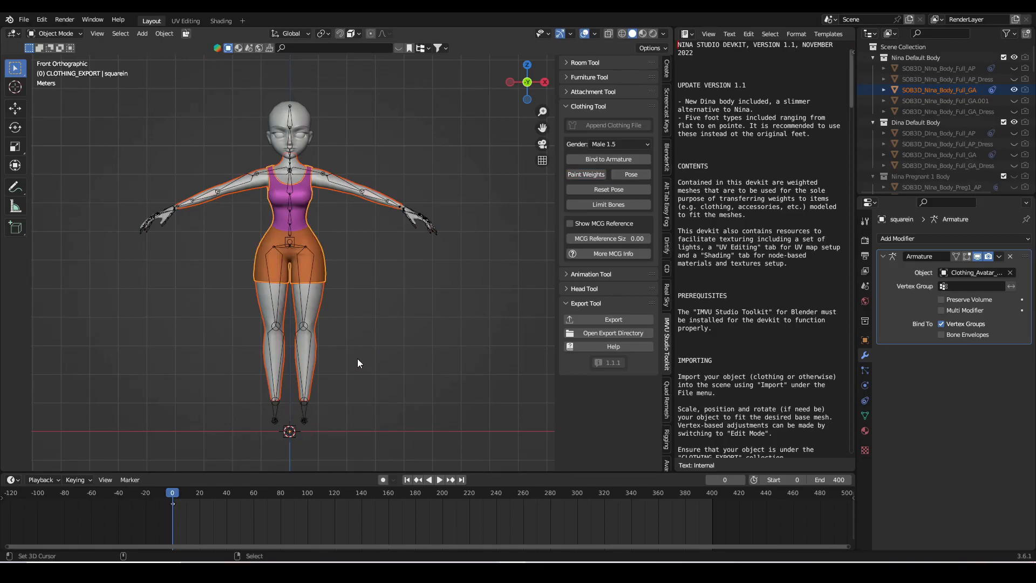
click(309, 202)
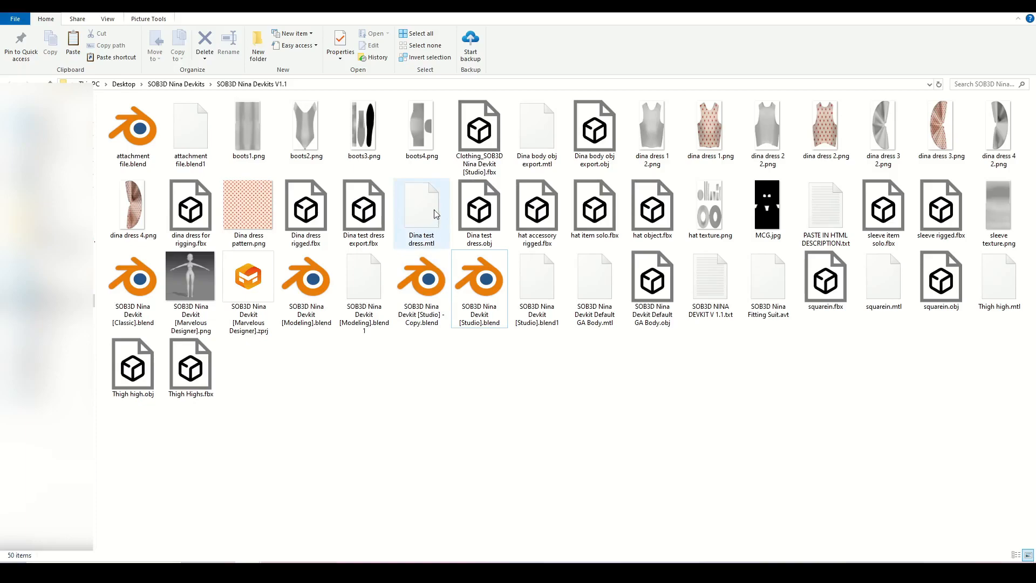
- In the SOB3D Nina Devkits V1.1 folder, rename the exported Clothing_SOB3D Nina Devkit [Studio].fbx file as squarein rigged
click(491, 173)
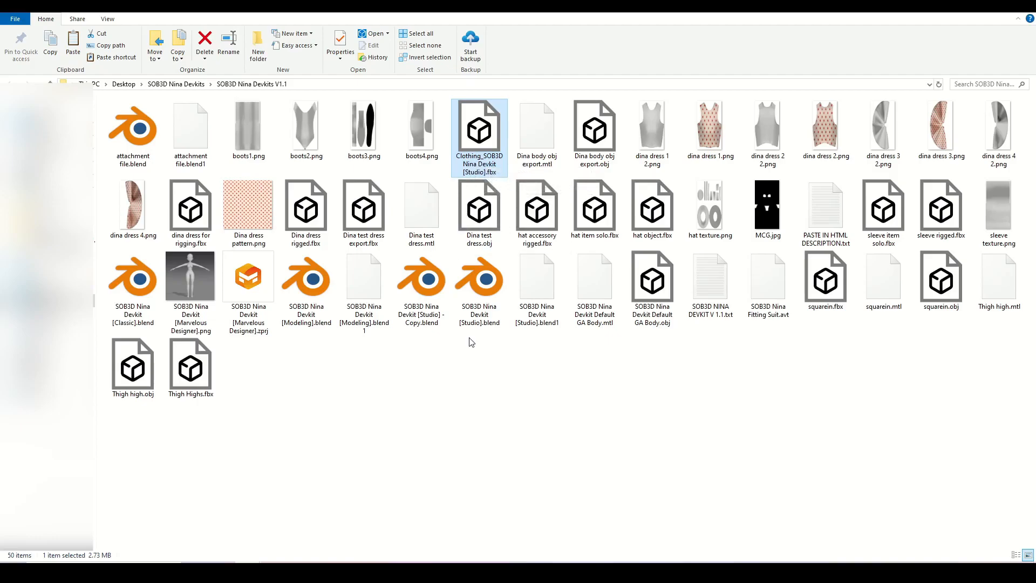
click(483, 170)
text(squarei)
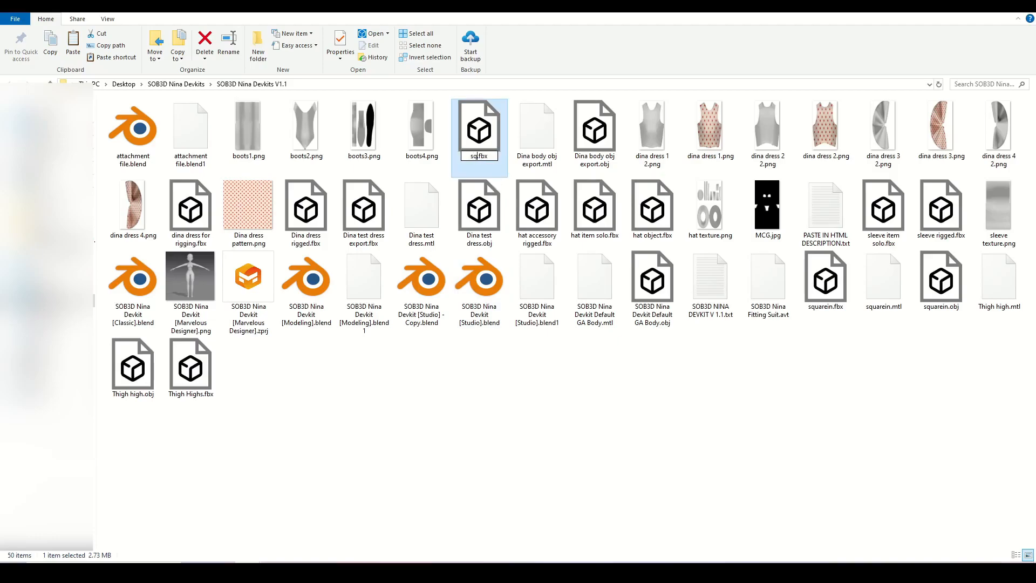
text(n rigged)
key(Return)
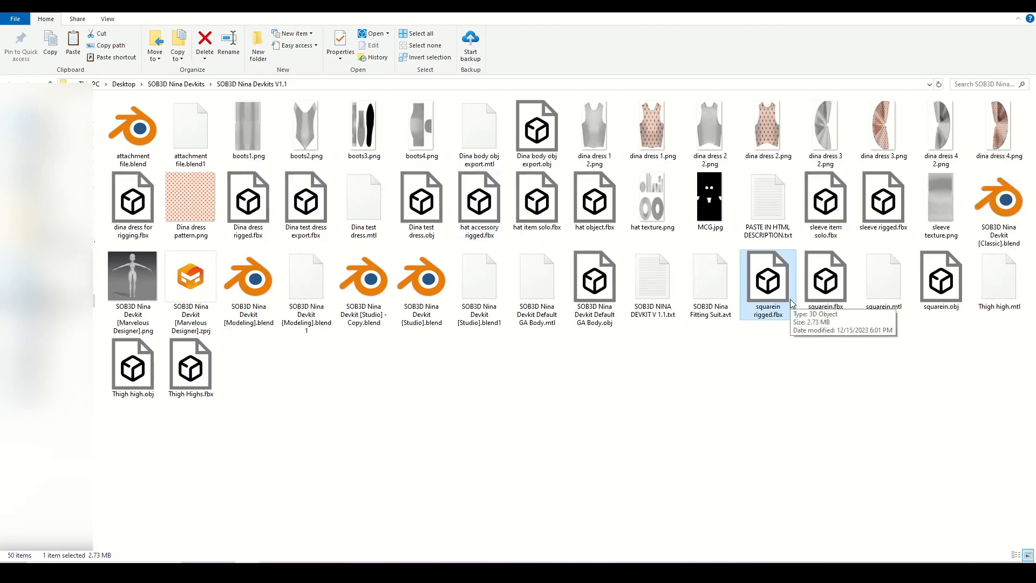
- Switch to IMVU Studio and derive a new project from the non-AP Nina Body Devkit in the women's tops
click(407, 571)
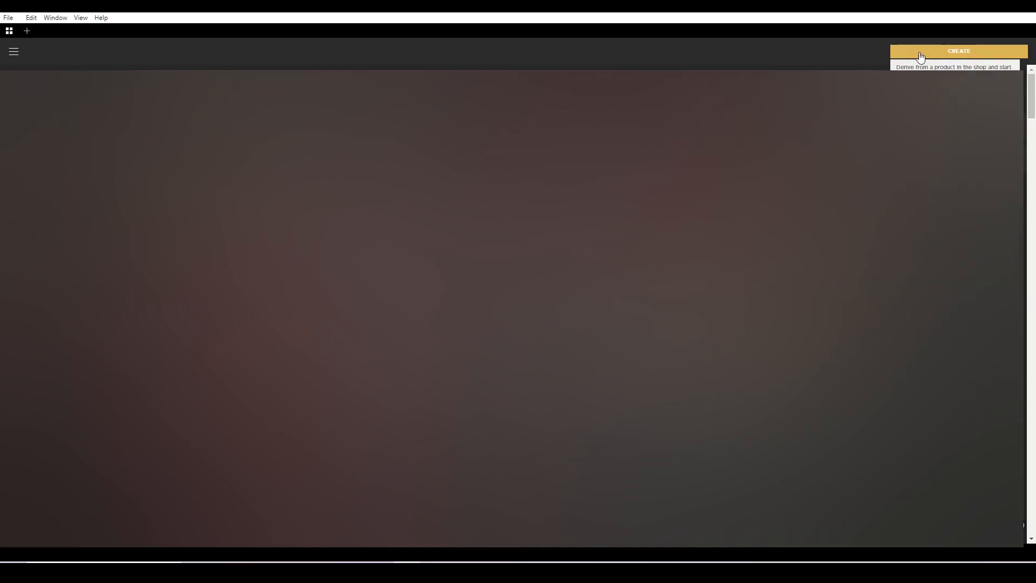
click(918, 60)
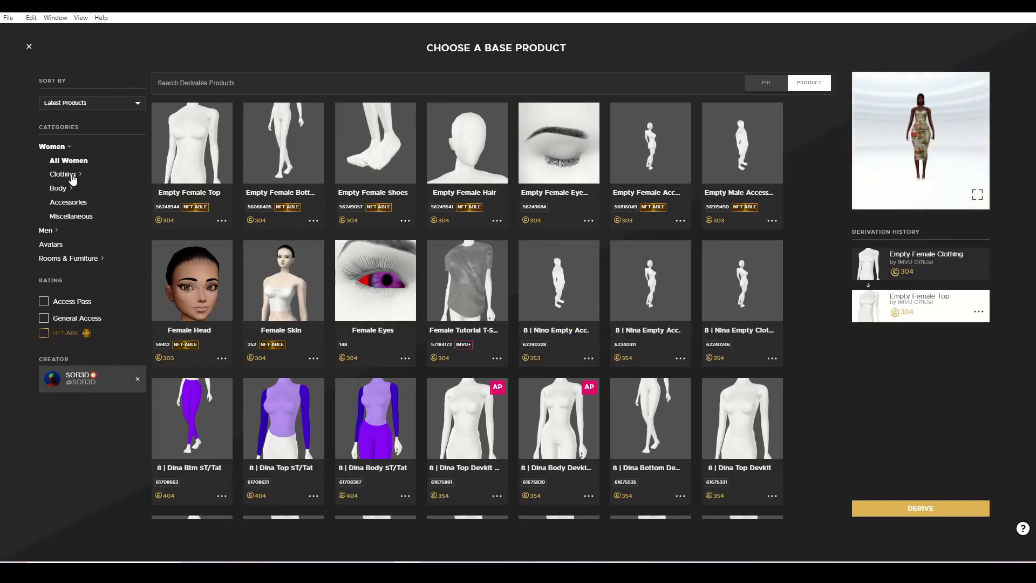
click(70, 175)
click(70, 202)
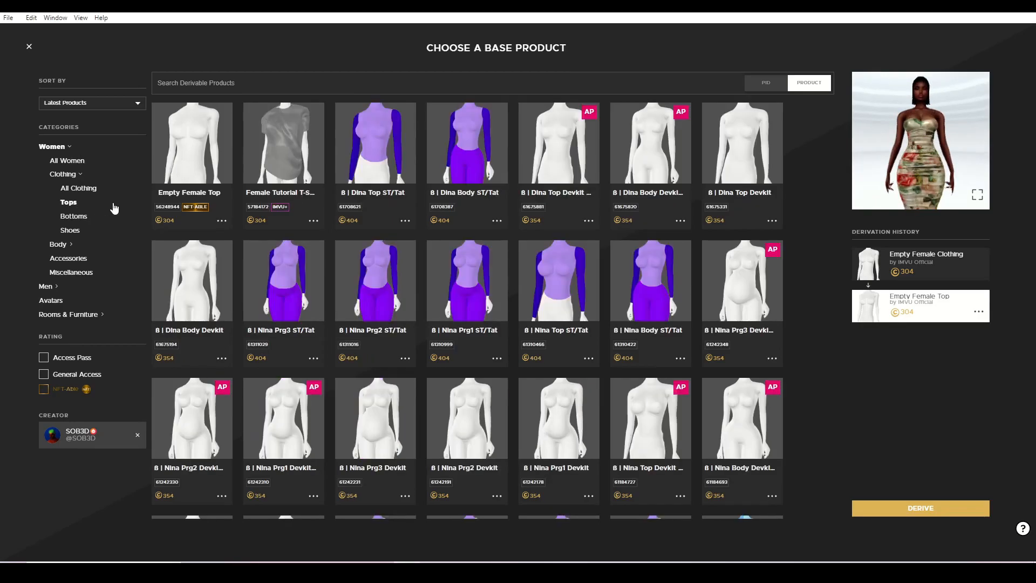
scroll(408, 245, down, 3)
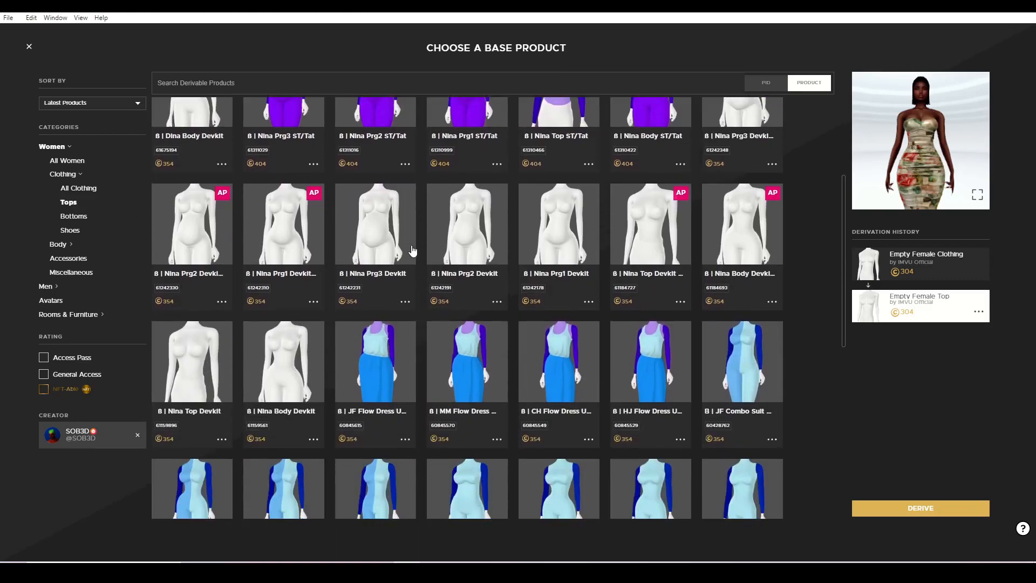
click(282, 369)
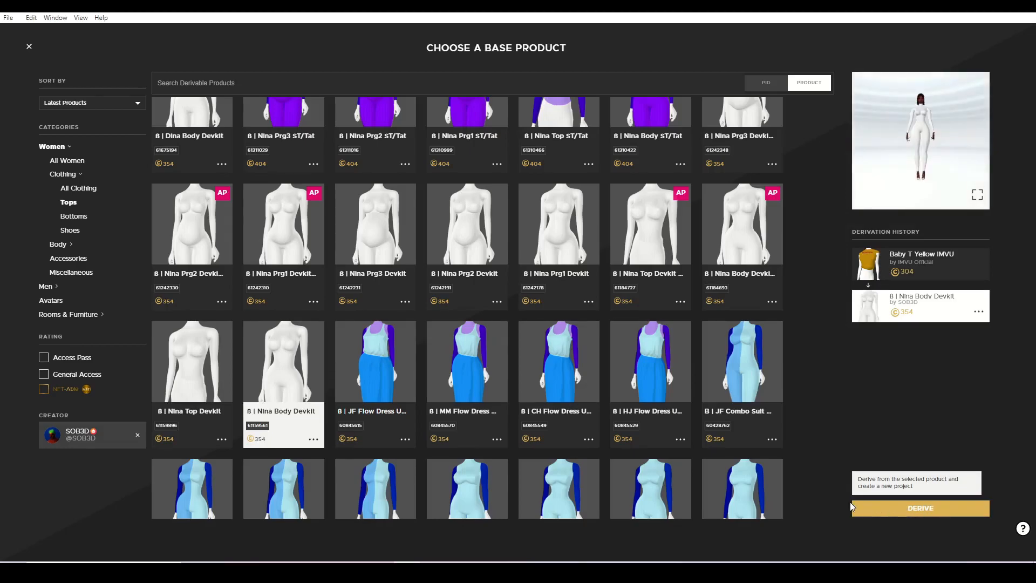
click(912, 513)
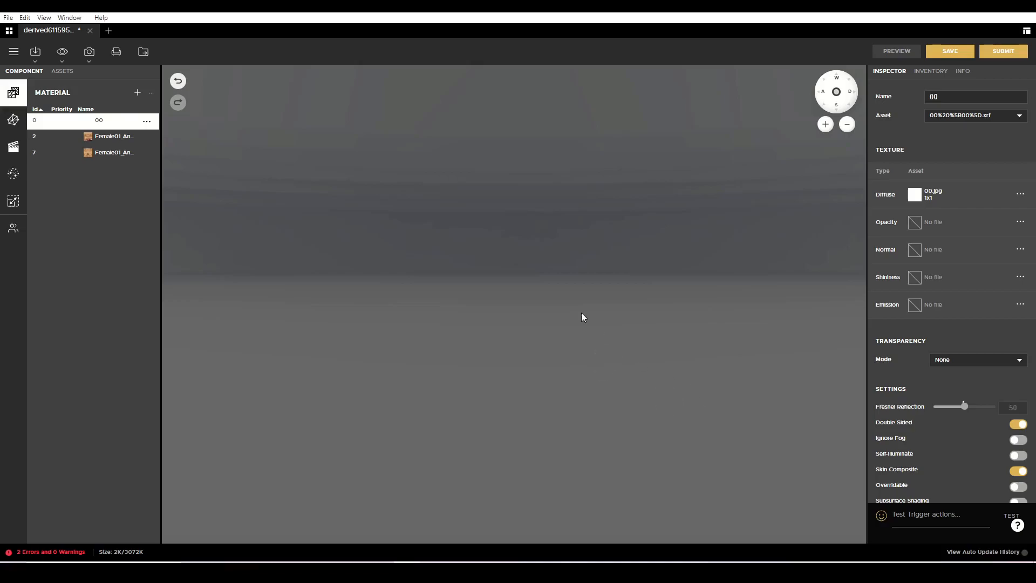
- Choose squarein rigged.fbx from the SOB3D Nina Devkits V1.1 folder for FBX import and begin its import setup
click(35, 60)
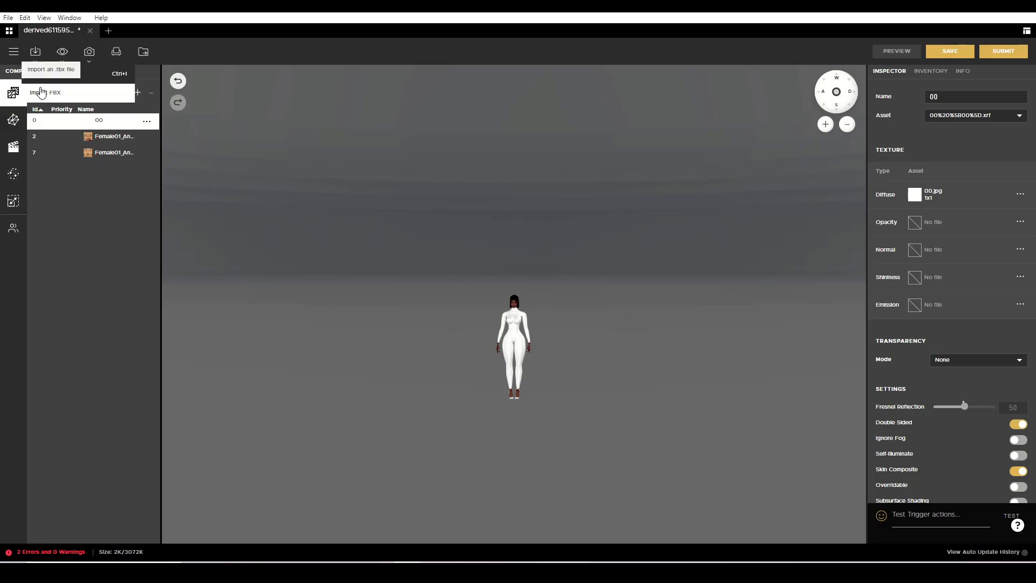
click(41, 93)
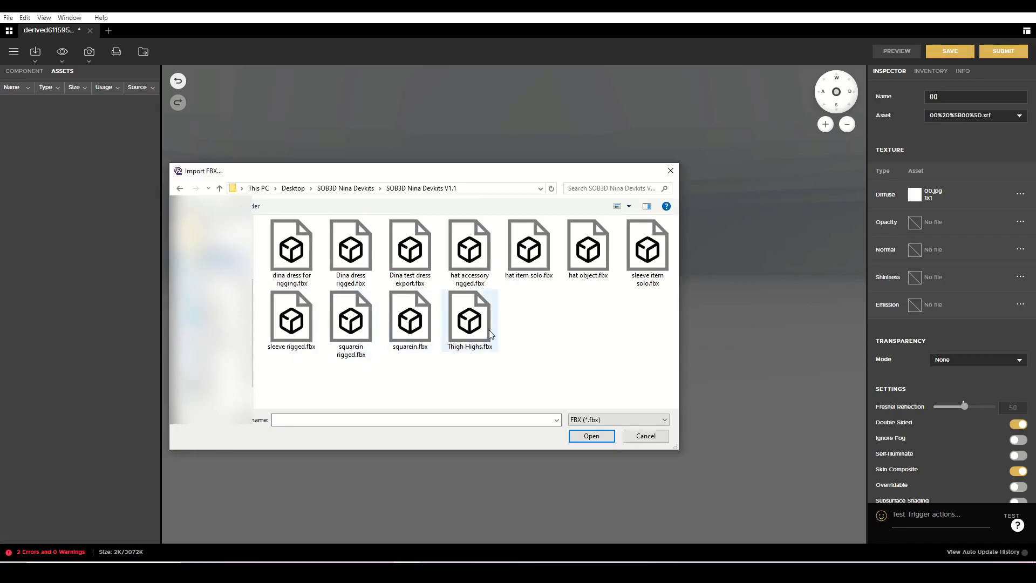
click(410, 324)
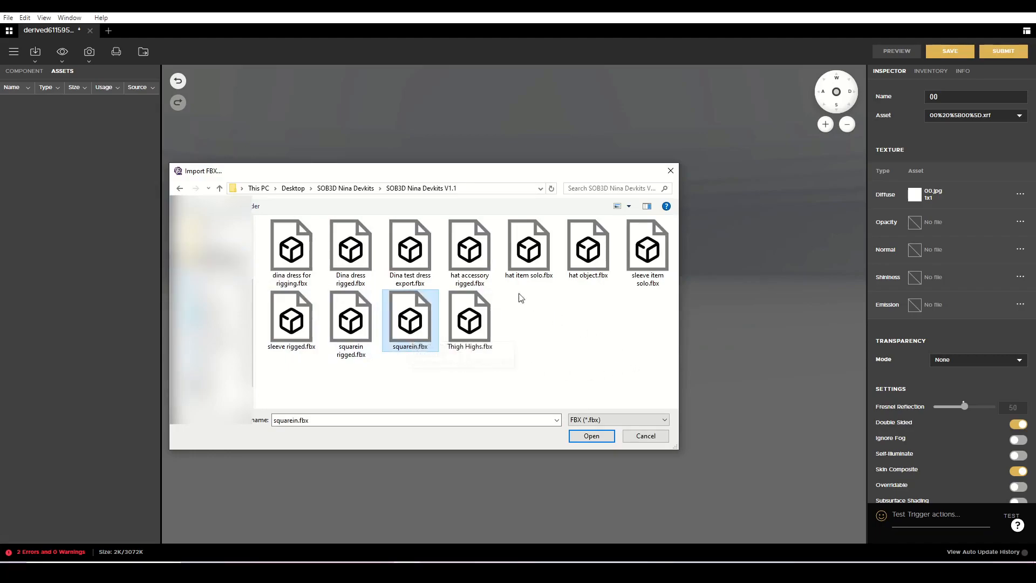
click(355, 324)
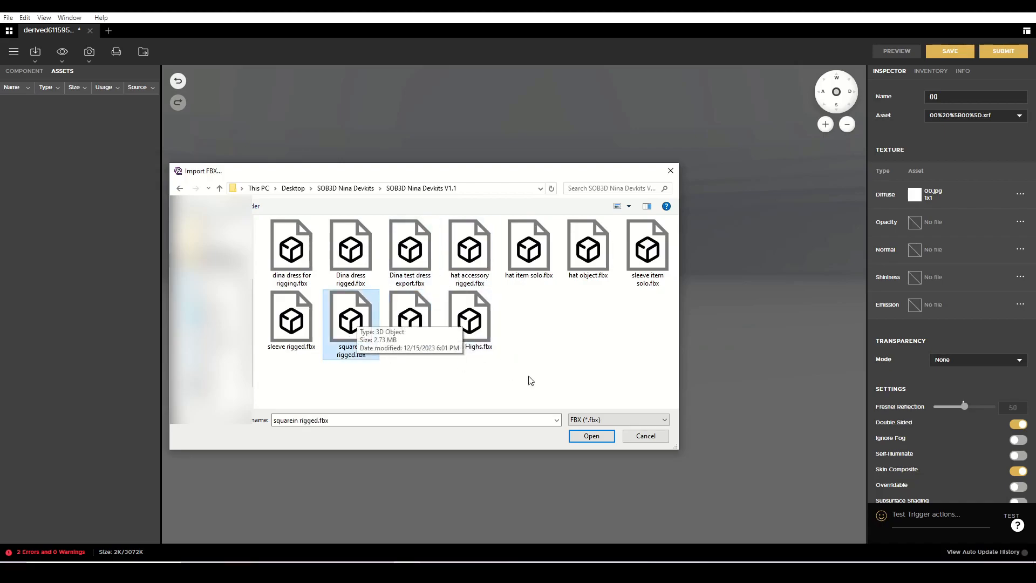
click(590, 438)
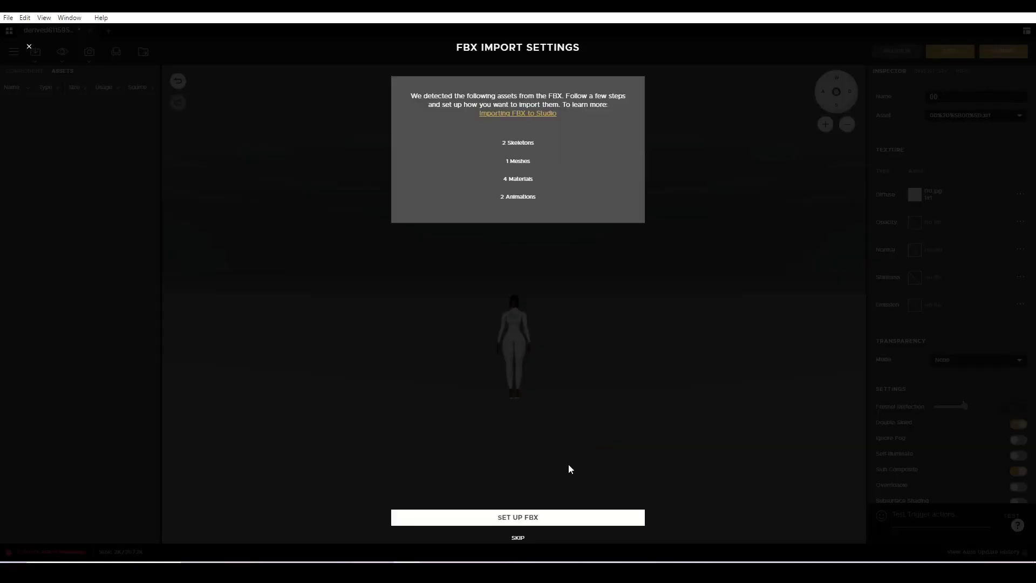
click(534, 518)
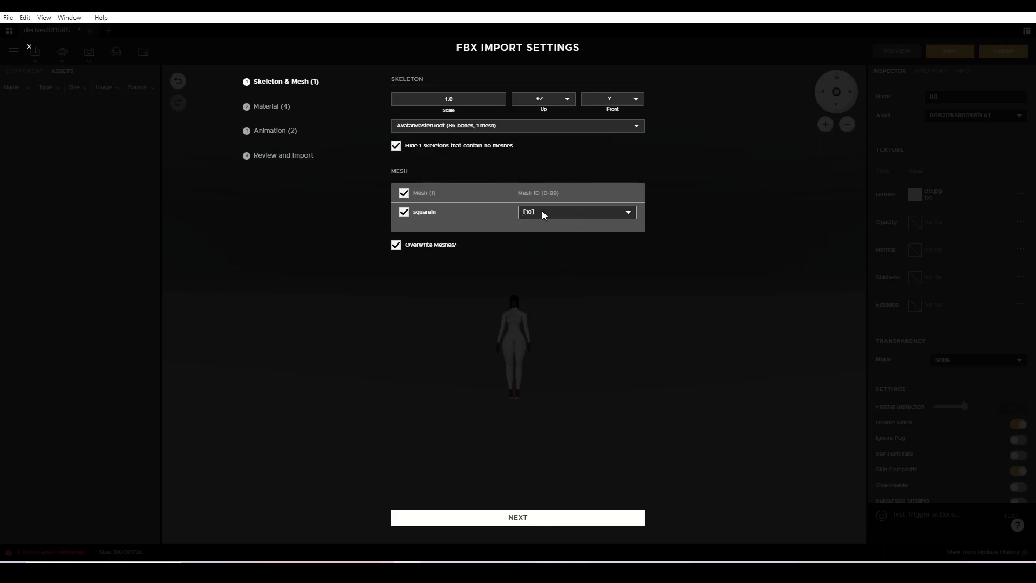
- Choose a mesh ID for the squarein mesh, keep all four materials, exclude both Scene animations, and import the FBX
click(561, 213)
scroll(558, 216, up, 3)
click(549, 226)
click(527, 519)
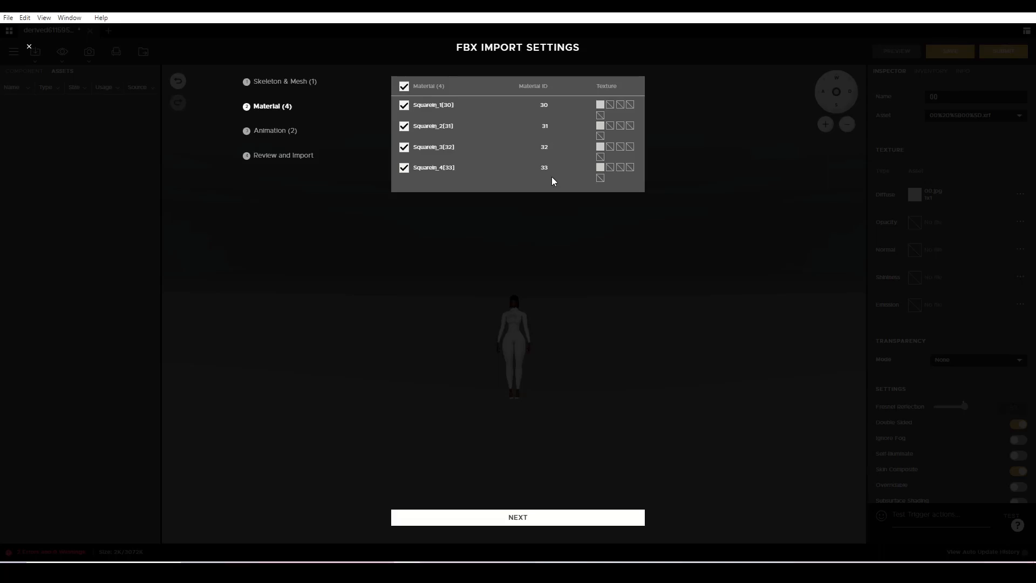
click(558, 520)
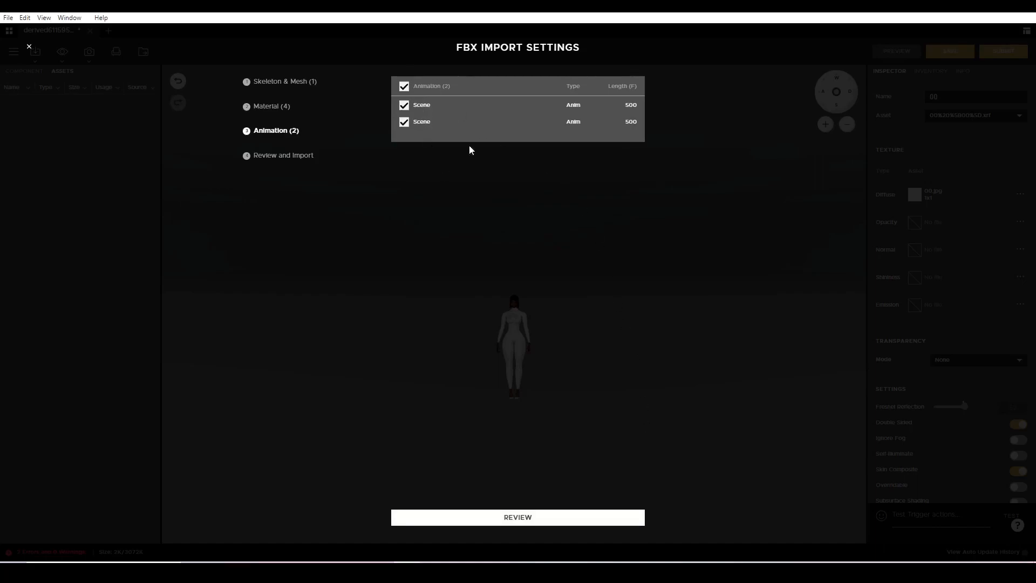
click(423, 93)
click(556, 522)
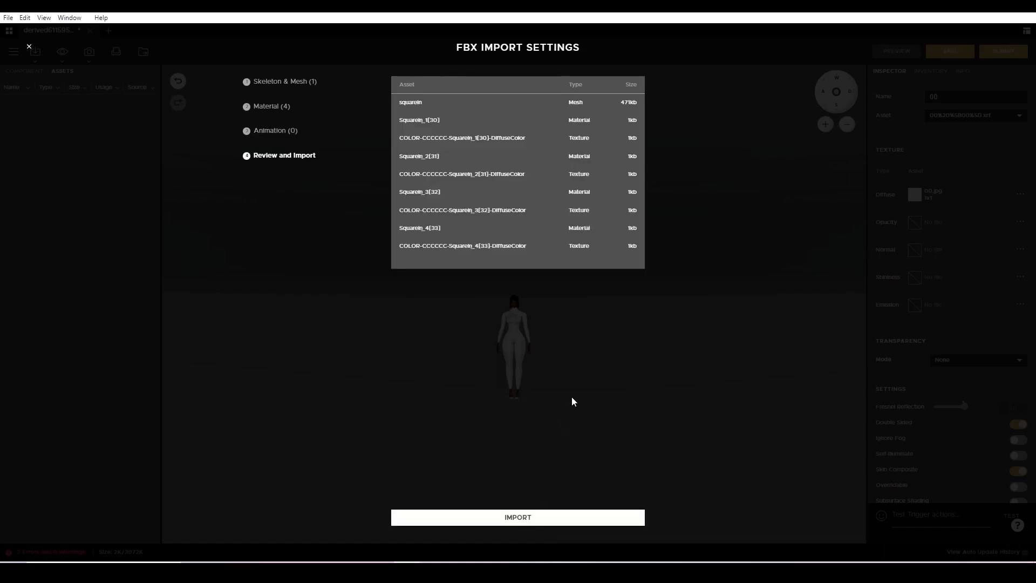
click(558, 519)
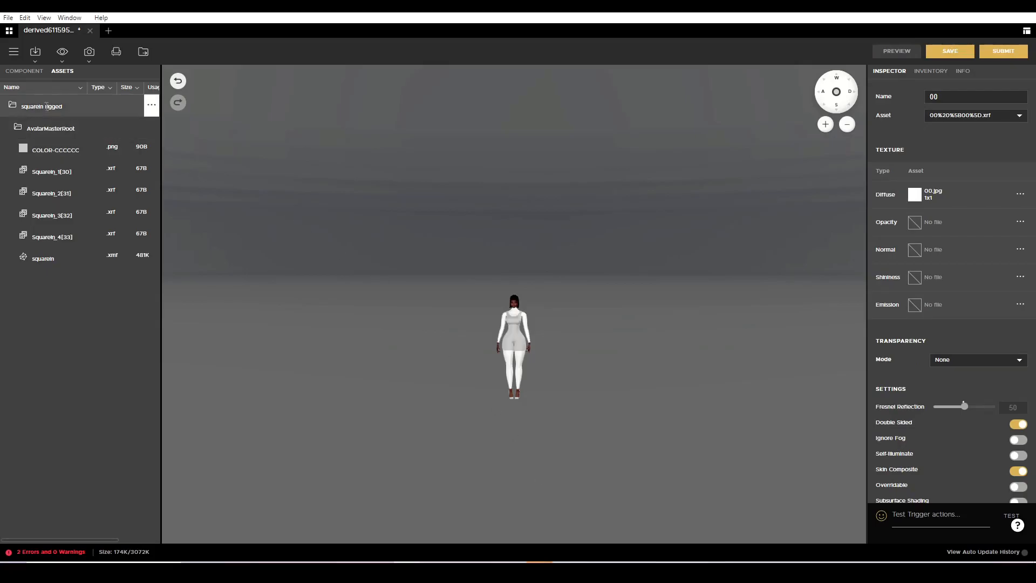
- Add MCG.jpg as the opacity texture of material 00 and preview the change on the avatar
click(23, 74)
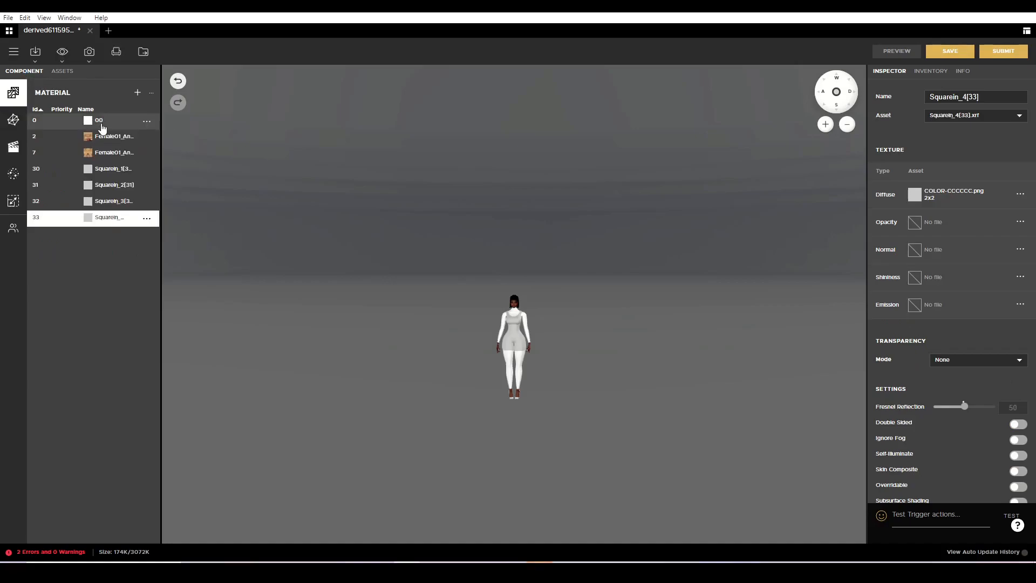
click(102, 123)
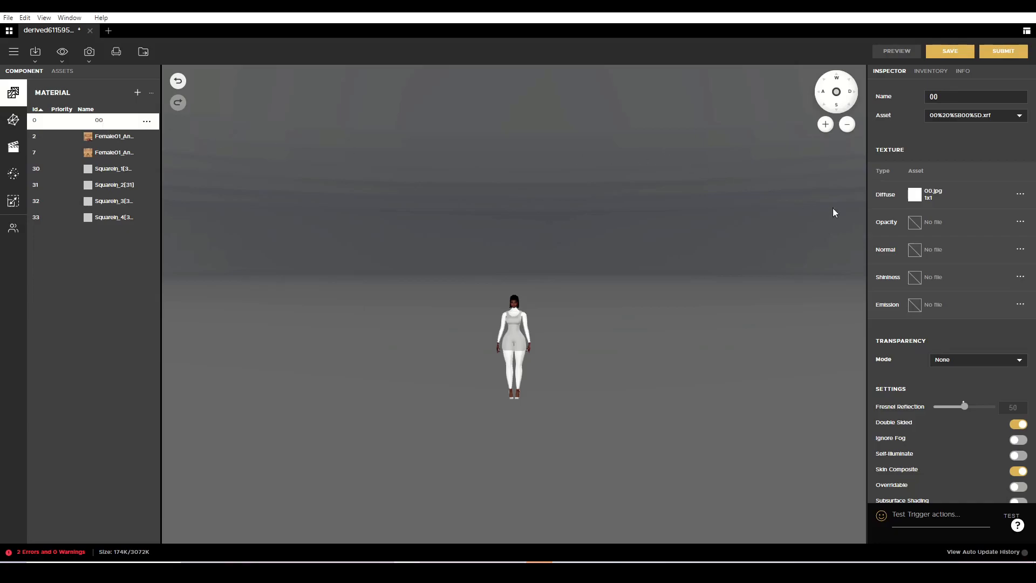
click(916, 224)
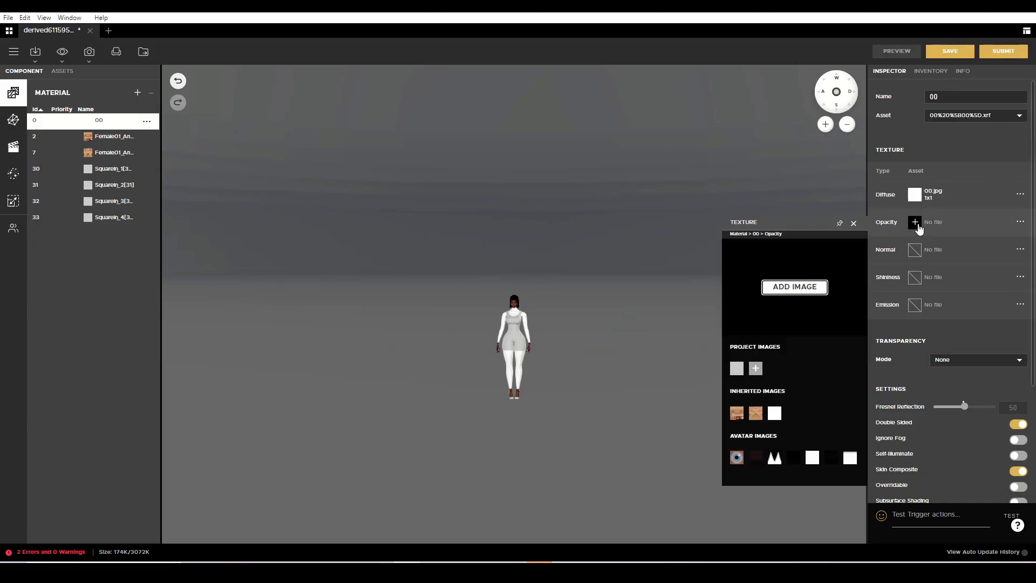
click(813, 292)
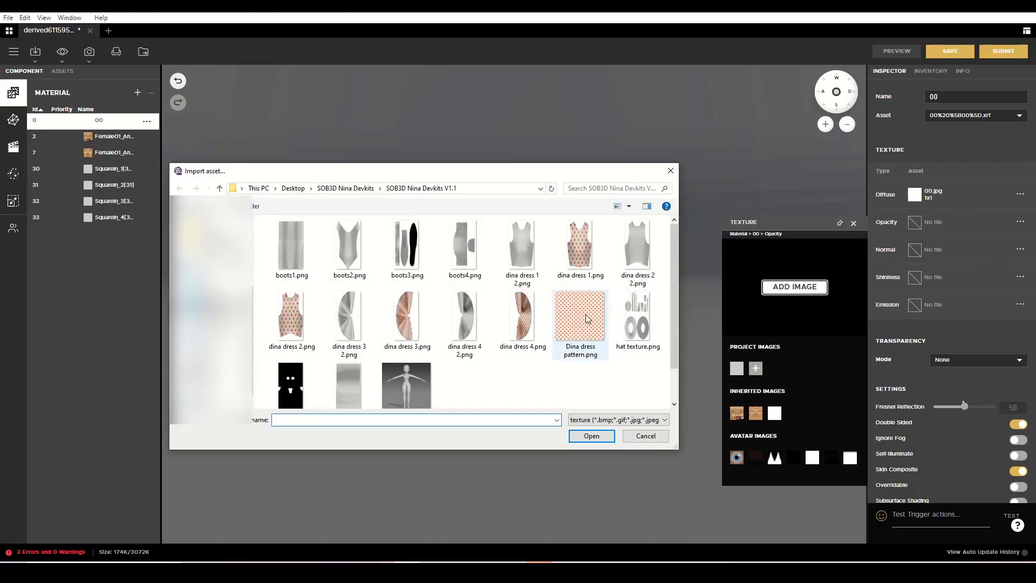
scroll(585, 314, down, 1)
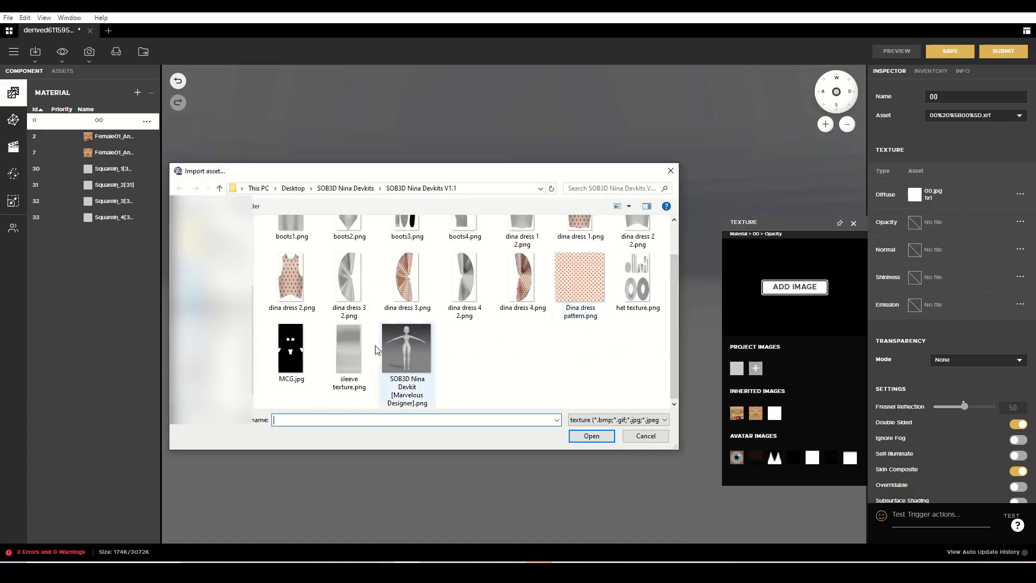
double_click(289, 355)
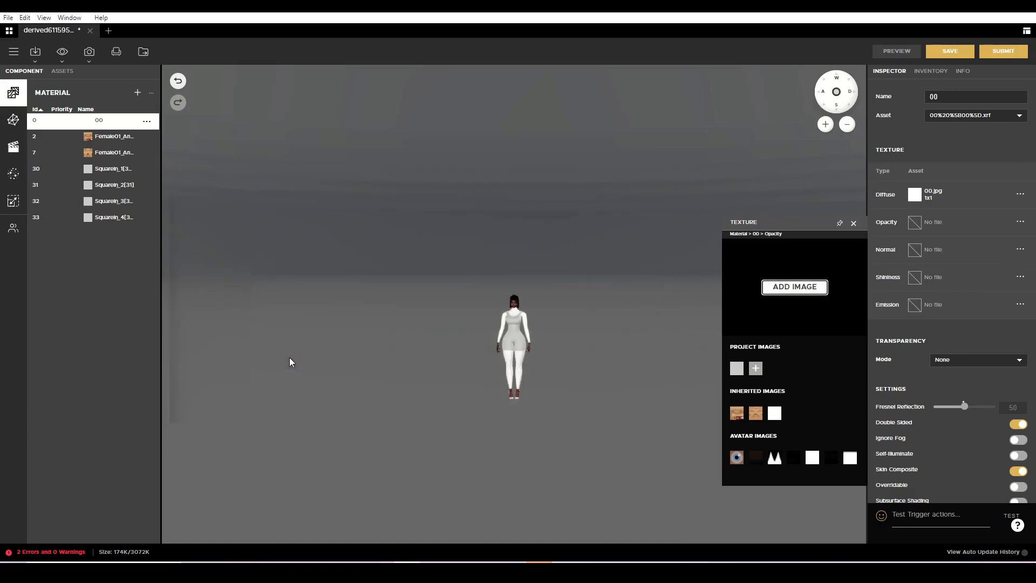
click(853, 223)
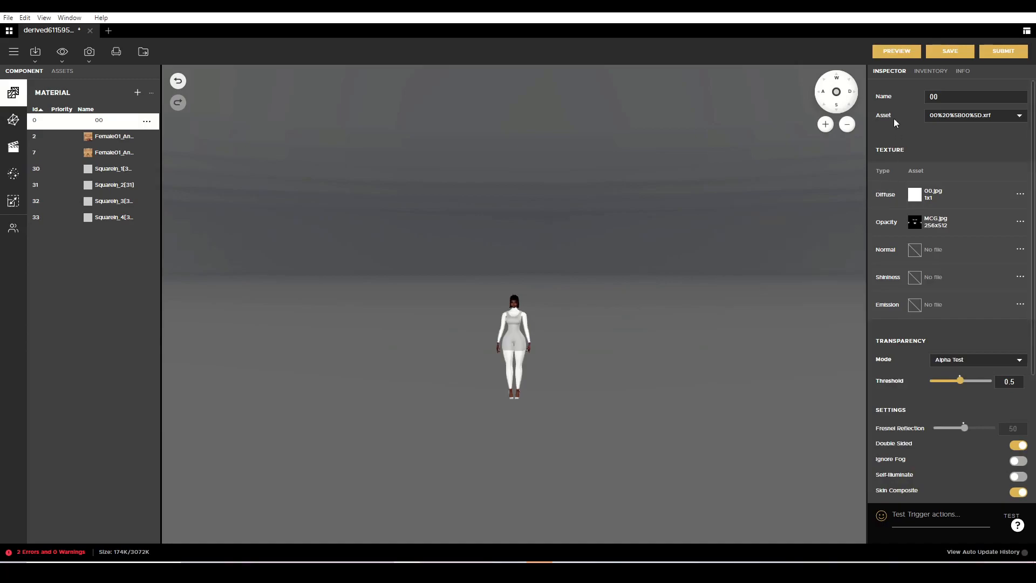
click(897, 54)
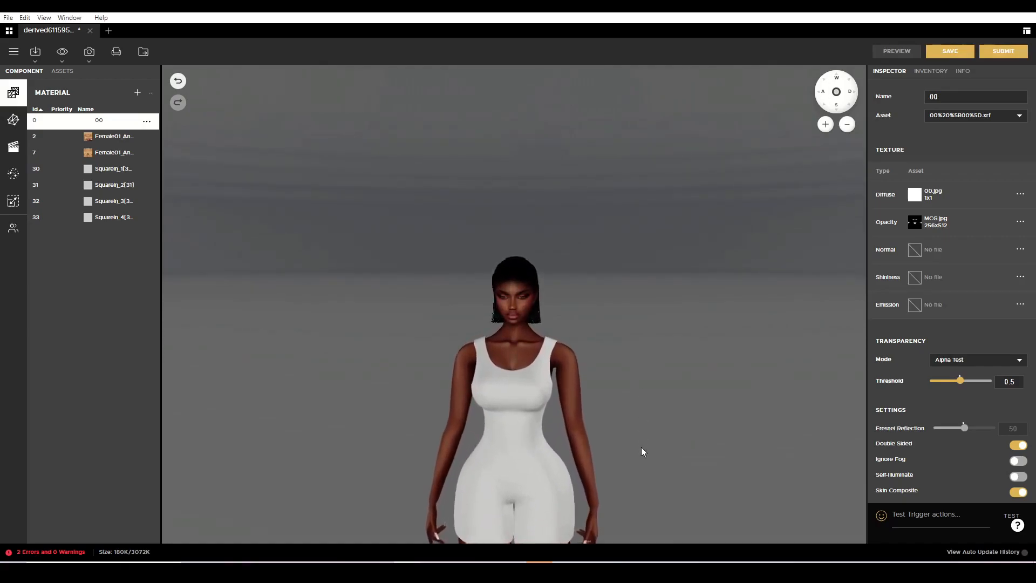
- Examine the fit of the imported garment on the avatar from the front, sides and back
right_drag(633, 434, 649, 309)
right_drag(651, 377, 661, 333)
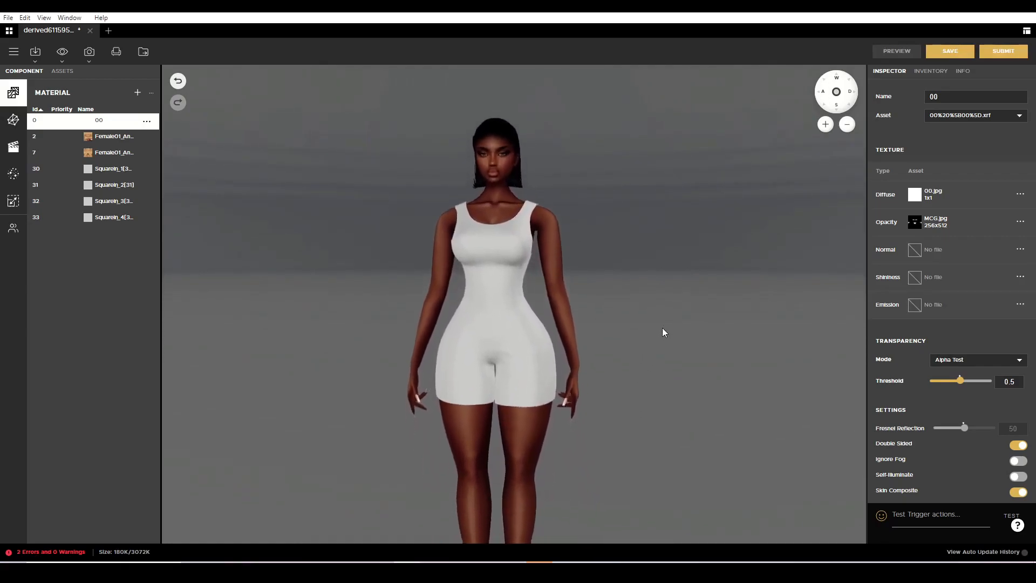
mouse_move(667, 369)
right_down()
mouse_move(700, 368)
mouse_move(683, 369)
right_up()
scroll(682, 379, down, 5)
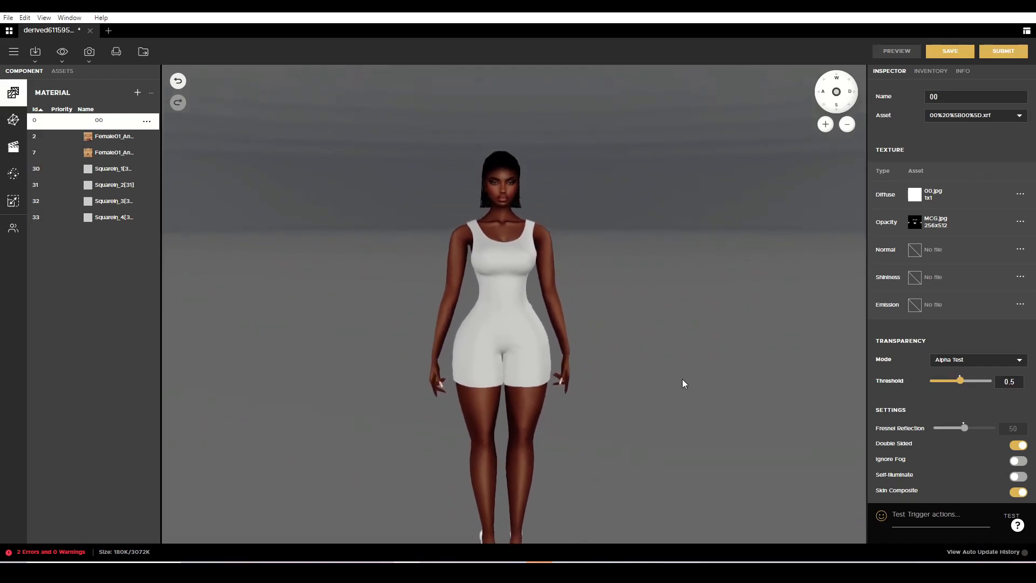
mouse_move(675, 387)
mouse_down()
mouse_move(632, 388)
mouse_move(662, 391)
mouse_up()
drag(614, 414, 669, 417)
drag(474, 432, 602, 432)
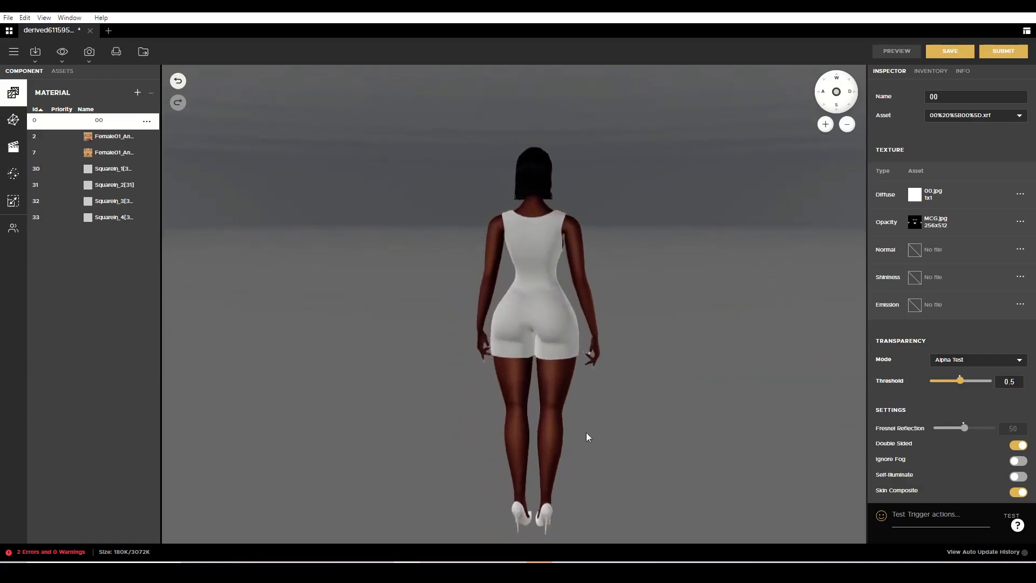
drag(493, 429, 467, 425)
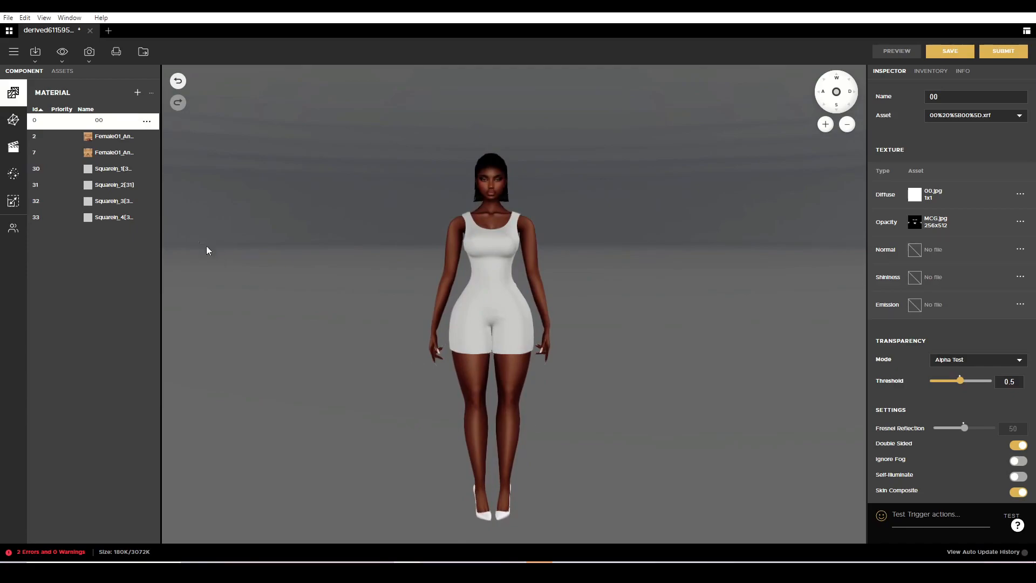
- Turn on Double Sided for the garment materials from Squarein_1[30] through Squarein_4[33]
click(115, 170)
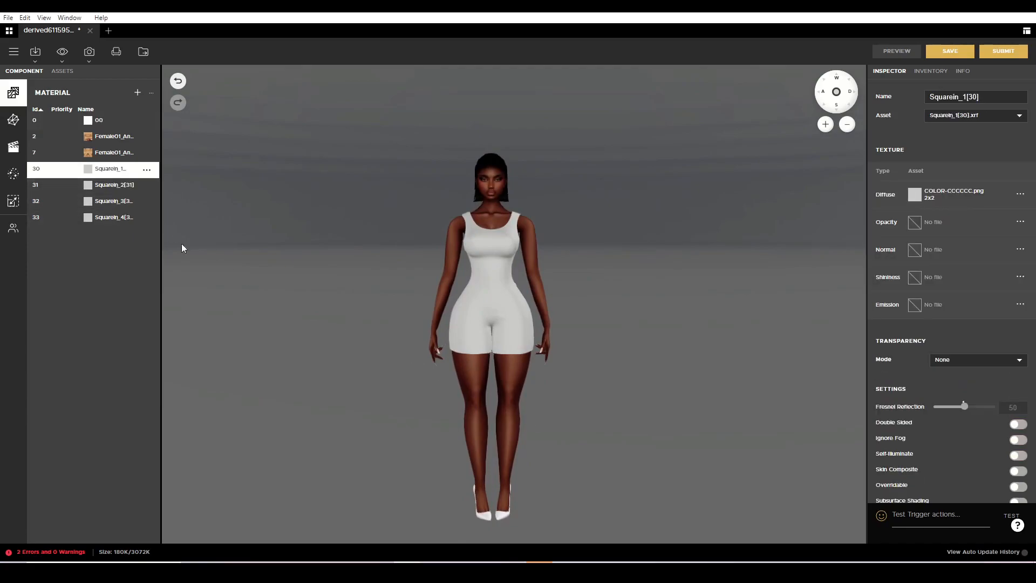
click(1023, 425)
click(119, 218)
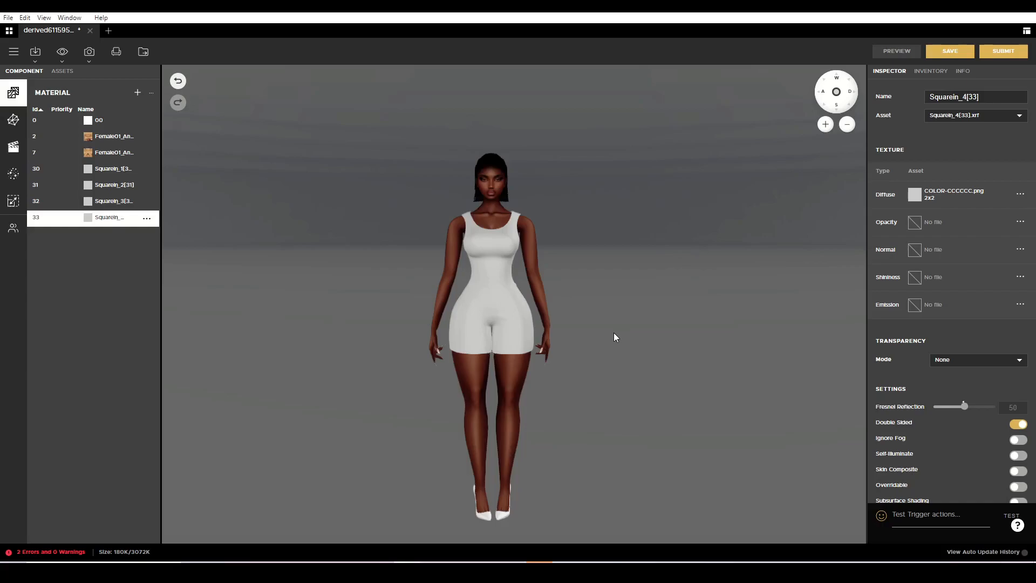
scroll(625, 339, up, 2)
mouse_move(625, 339)
mouse_down()
mouse_move(669, 351)
mouse_move(606, 346)
mouse_up()
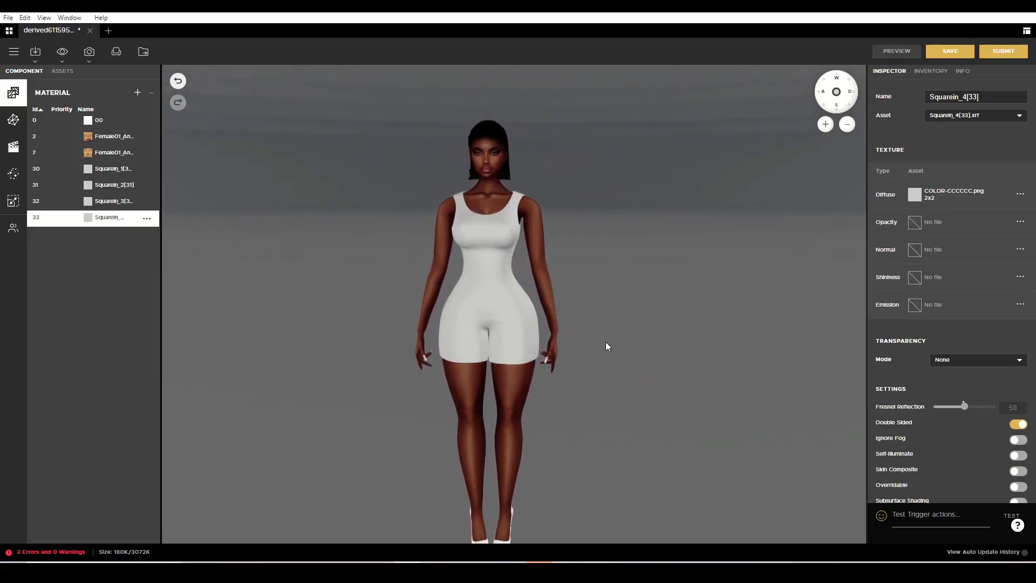
scroll(605, 346, down, 2)
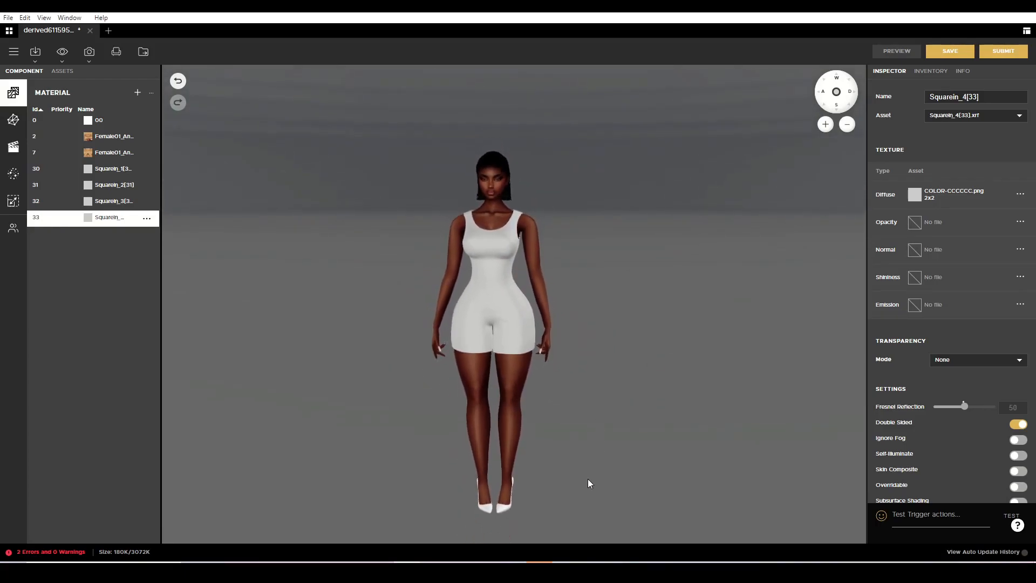
drag(589, 483, 608, 445)
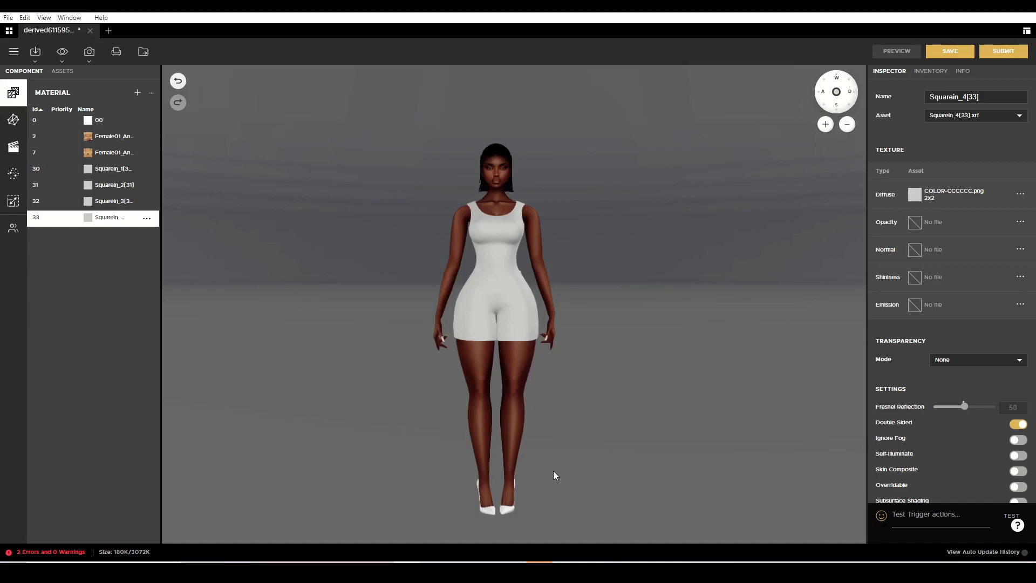
scroll(554, 472, down, 2)
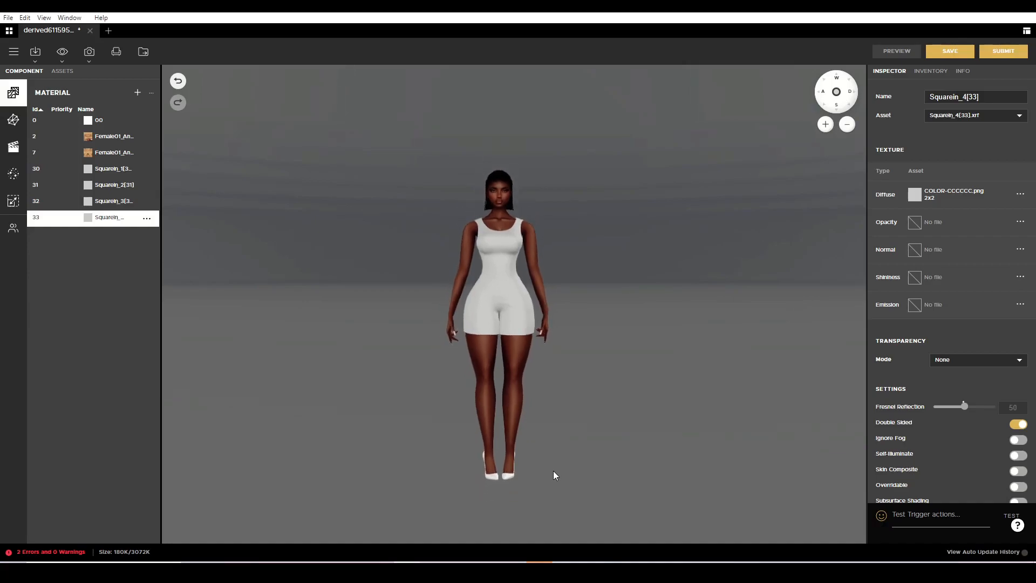